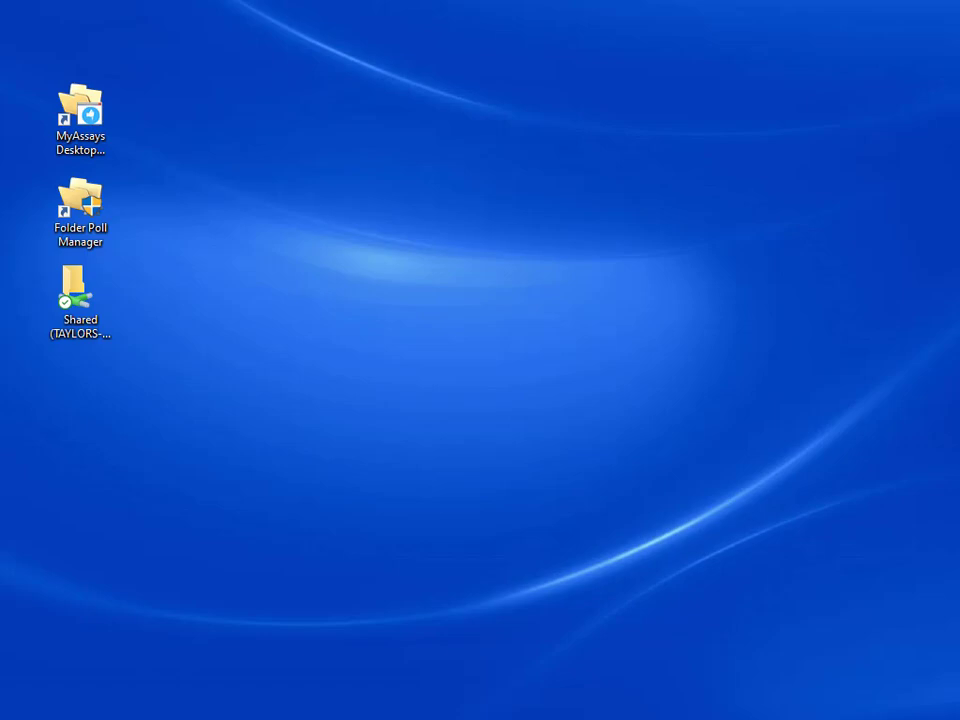
- Duplicate Alpha 96-well_20200612_100656.xlsx inside the Shared network folder, then close the resulting Excel report
{"action": "double_click", "coordinate": [60, 318]}
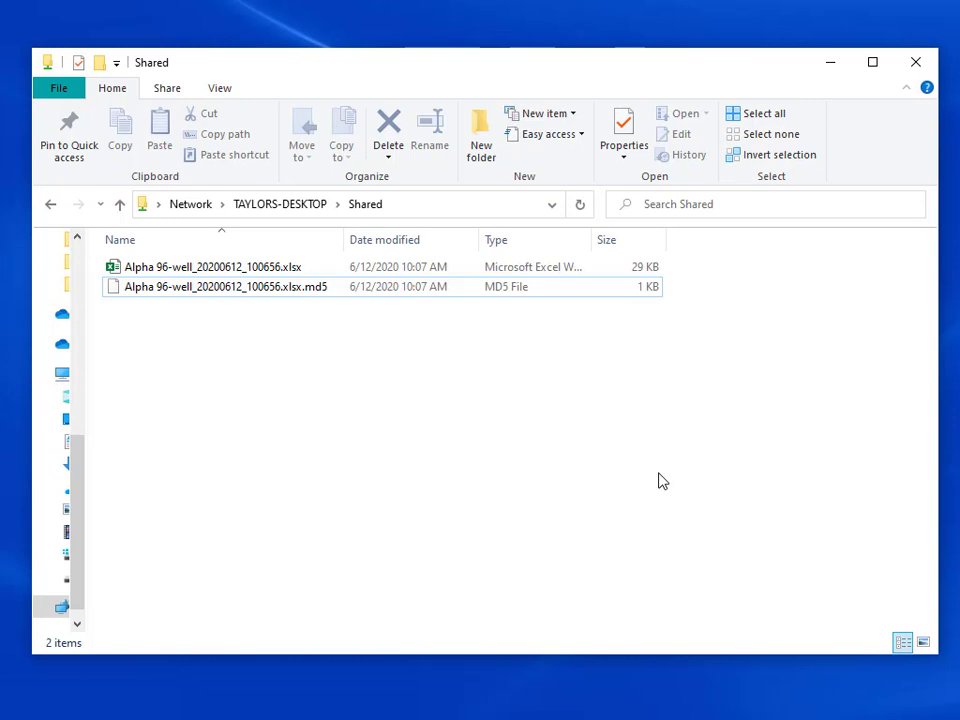
{"action": "left_click", "coordinate": [264, 270]}
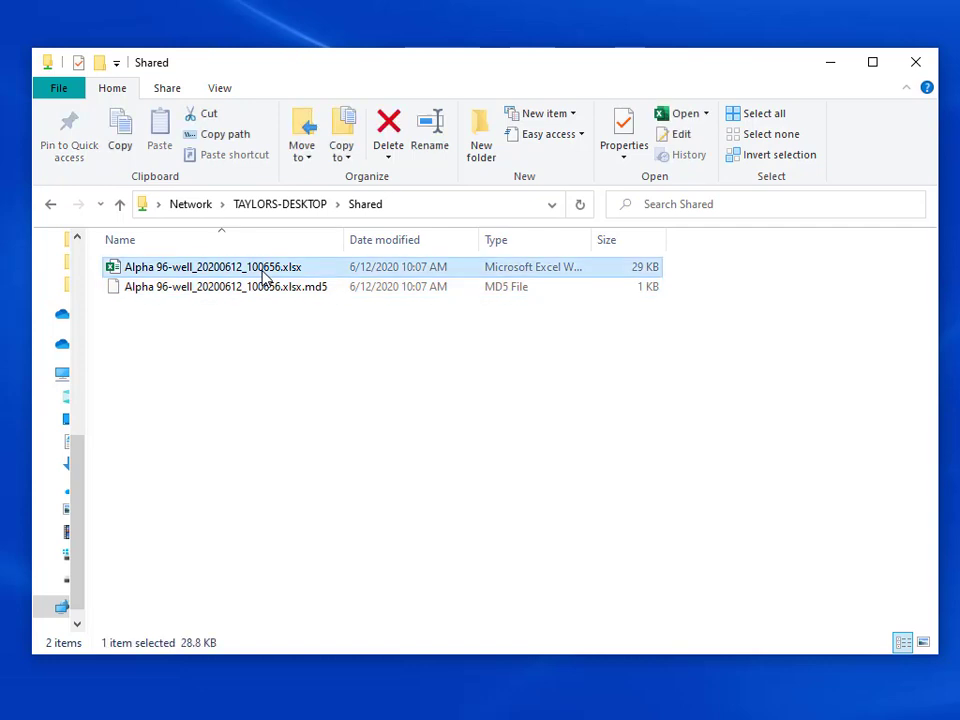
{"action": "key", "text": "ctrl+c"}
{"action": "left_click", "coordinate": [317, 418]}
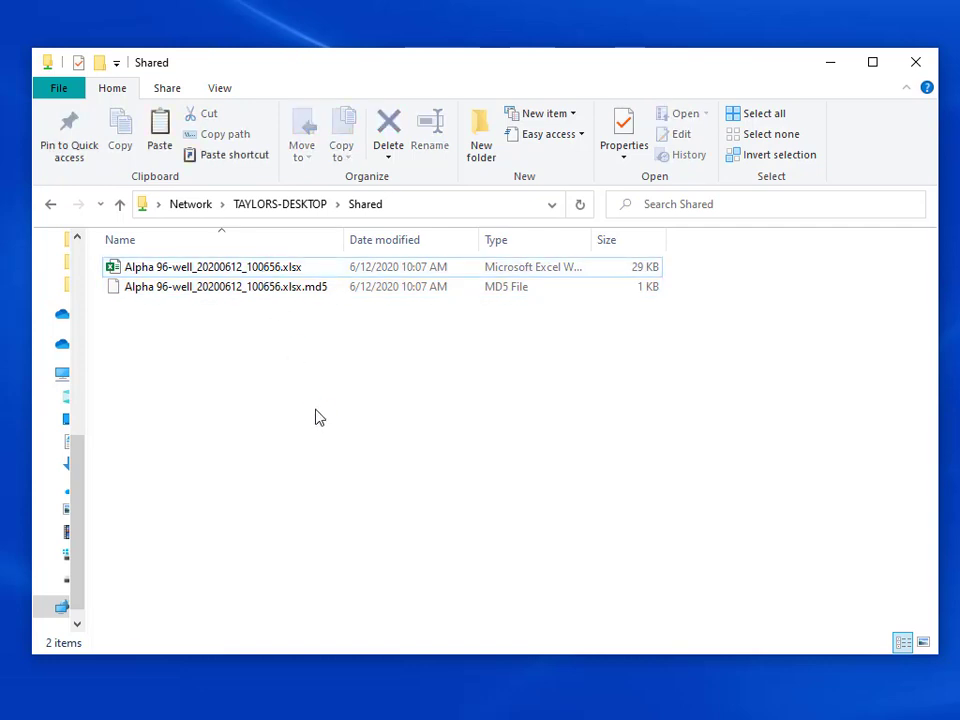
{"action": "key", "text": "ctrl+v"}
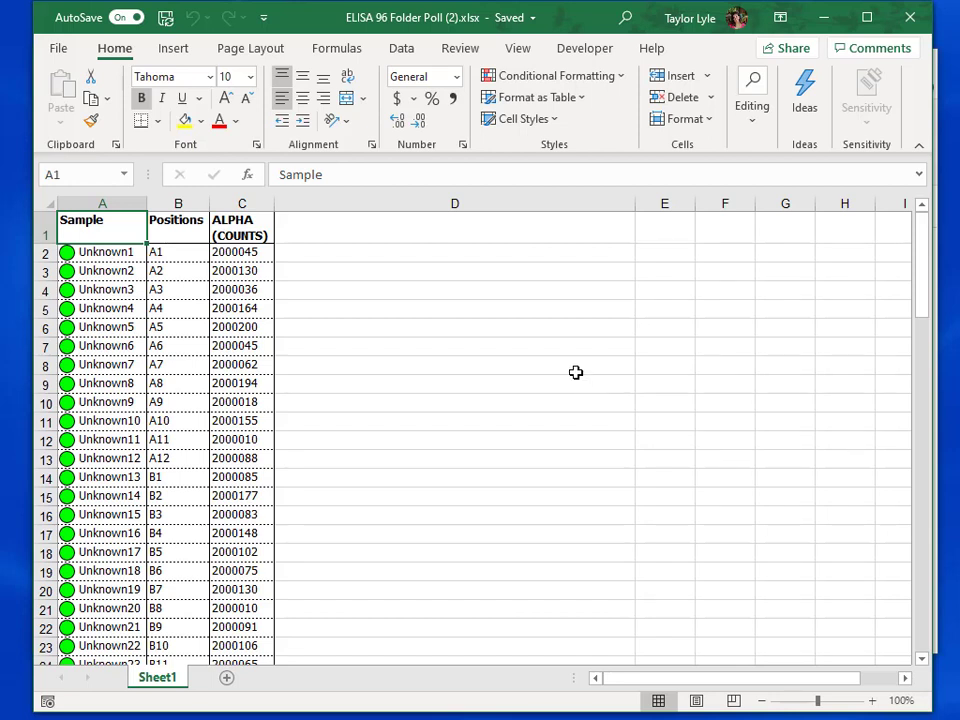
{"action": "left_click", "coordinate": [910, 17]}
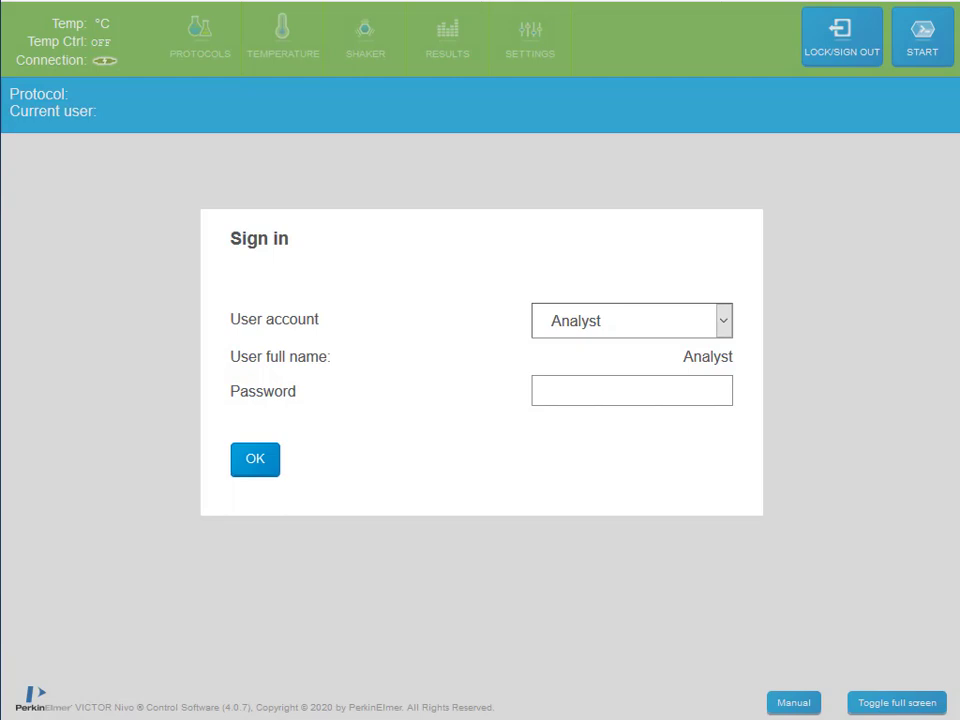
- In the VICTOR Nivo Control Software, sign in to the SecAdmin account with its password
{"action": "left_click", "coordinate": [721, 330]}
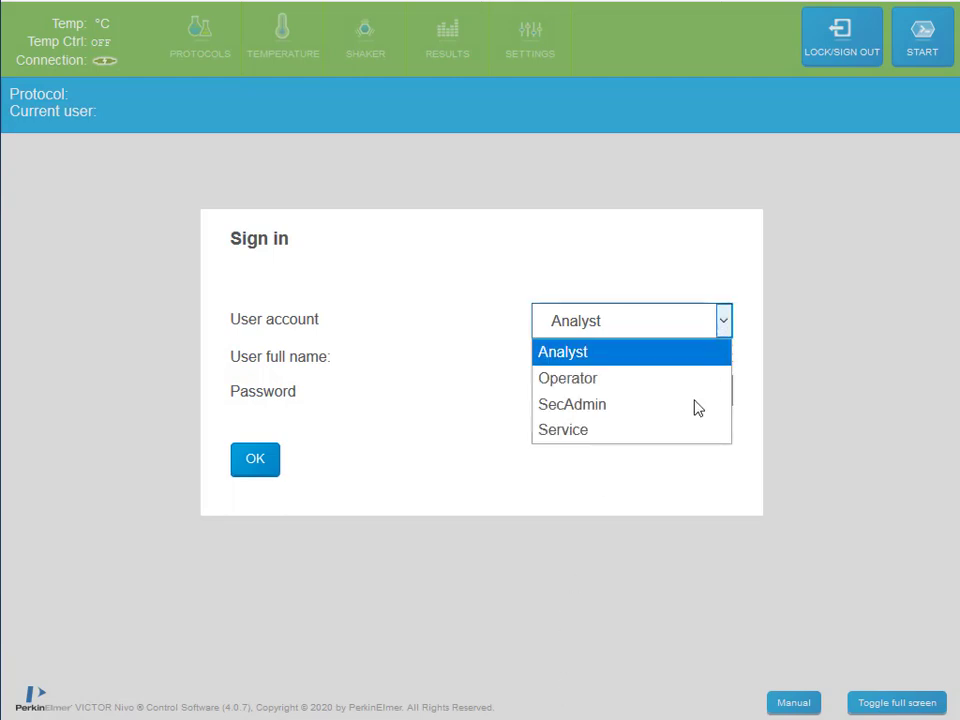
{"action": "left_click", "coordinate": [665, 406]}
{"action": "left_click", "coordinate": [624, 401]}
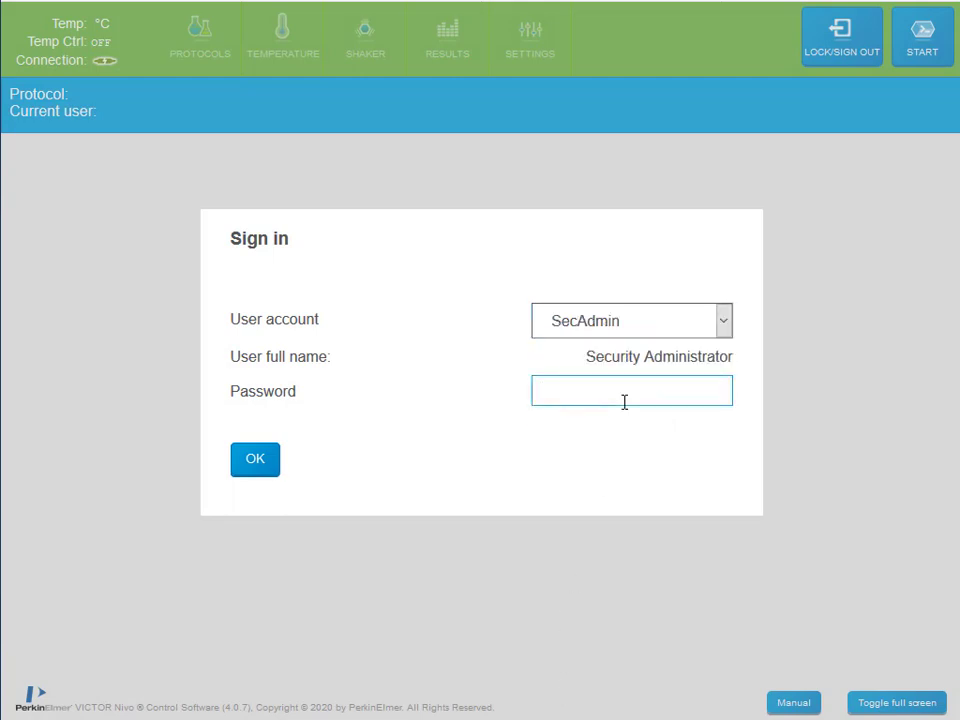
{"action": "type", "text": "•••••••••"}
{"action": "key", "text": "Return"}
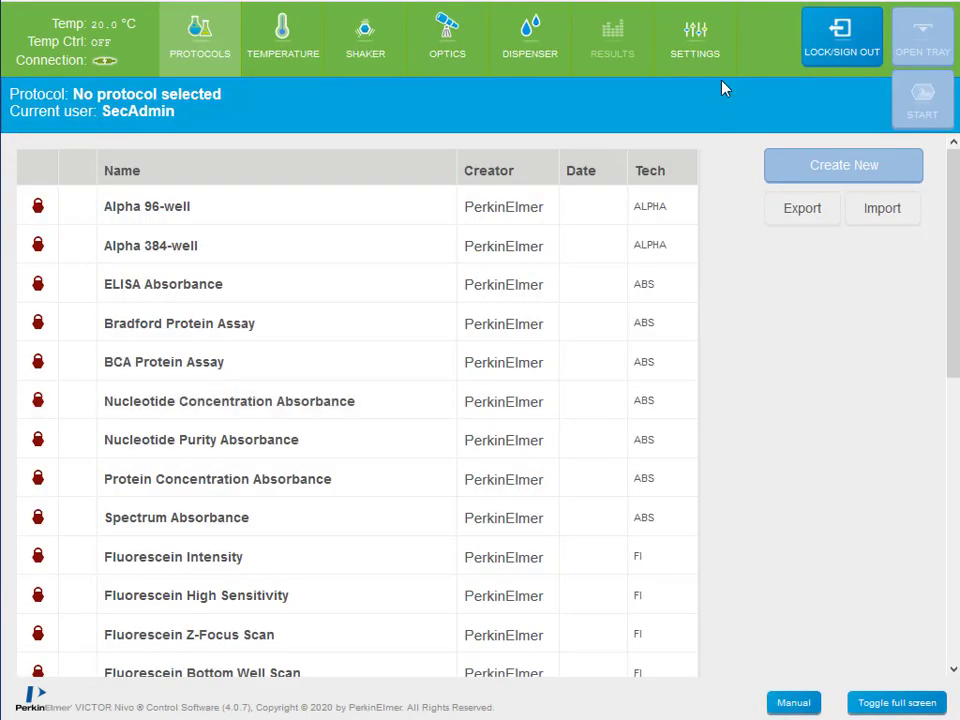
- Turn on automatic export in the reader's automatic export settings
{"action": "left_click", "coordinate": [707, 39]}
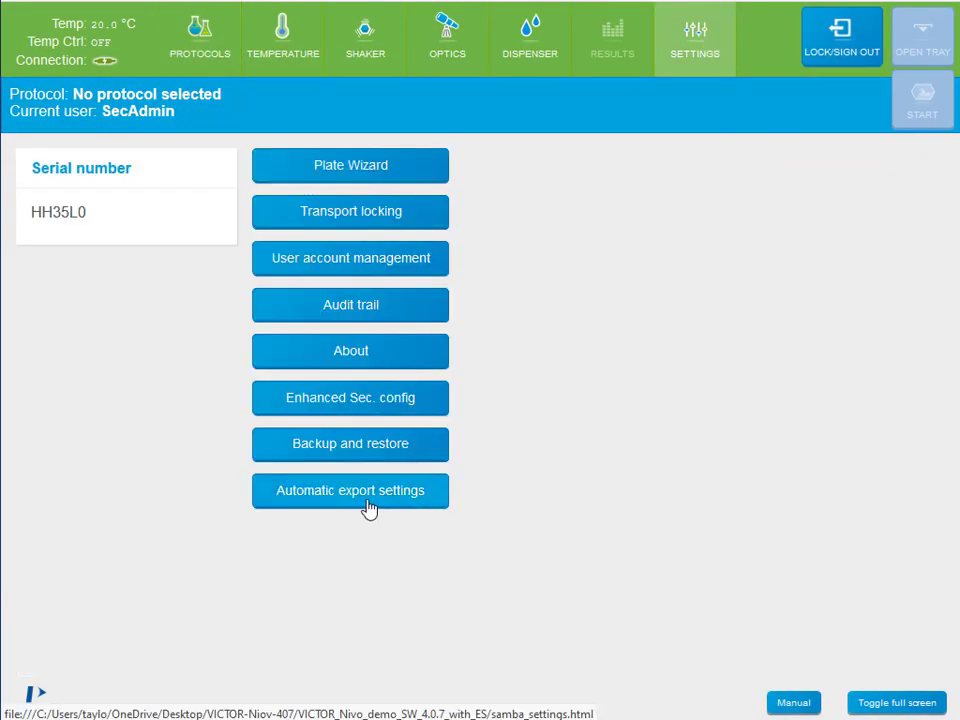
{"action": "left_click", "coordinate": [369, 505]}
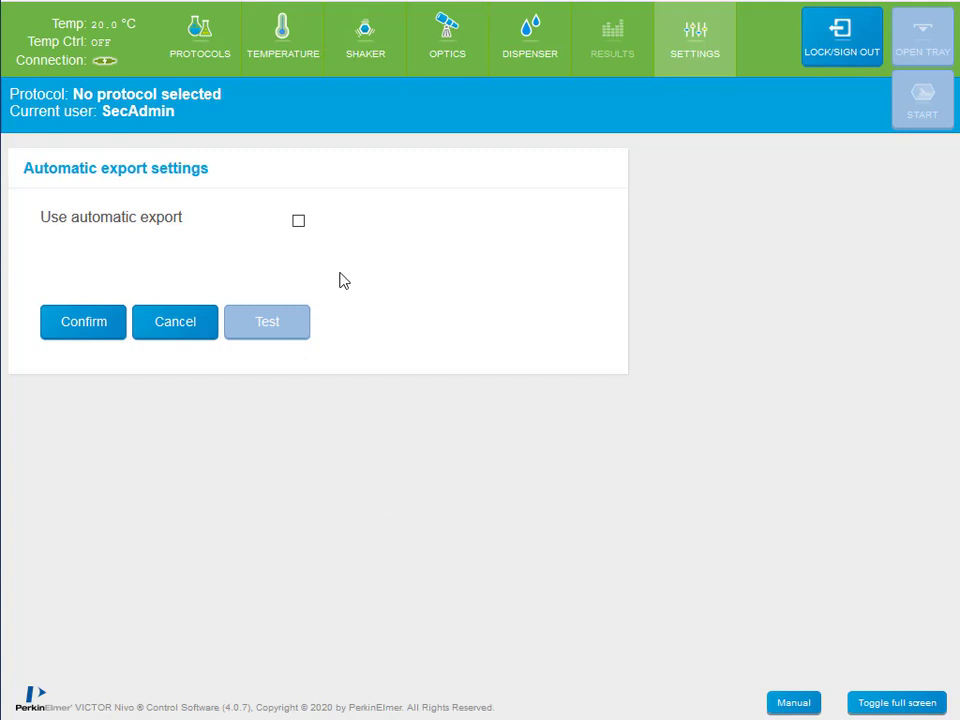
{"action": "left_click", "coordinate": [298, 222]}
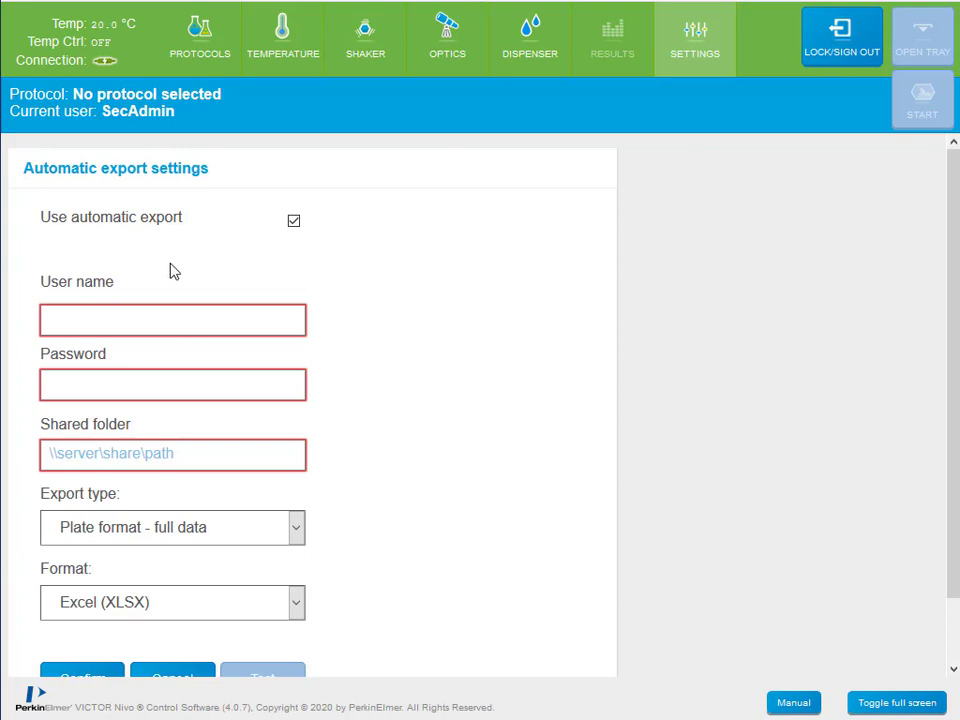
- Enter LabUser as the export user name, fill in the account password, and set the shared folder to //TAYLORS-DESKTOP/Shared/
{"action": "left_click", "coordinate": [132, 322]}
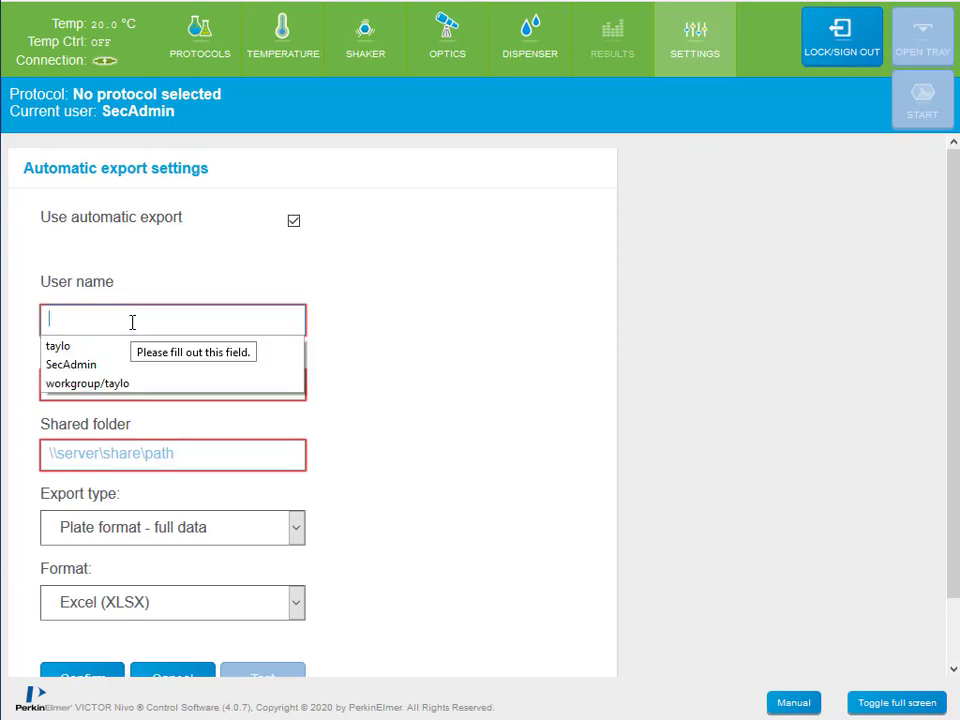
{"action": "type", "text": "LabUser"}
{"action": "key", "text": "Tab"}
{"action": "type", "text": "****"}
{"action": "key", "text": "Tab"}
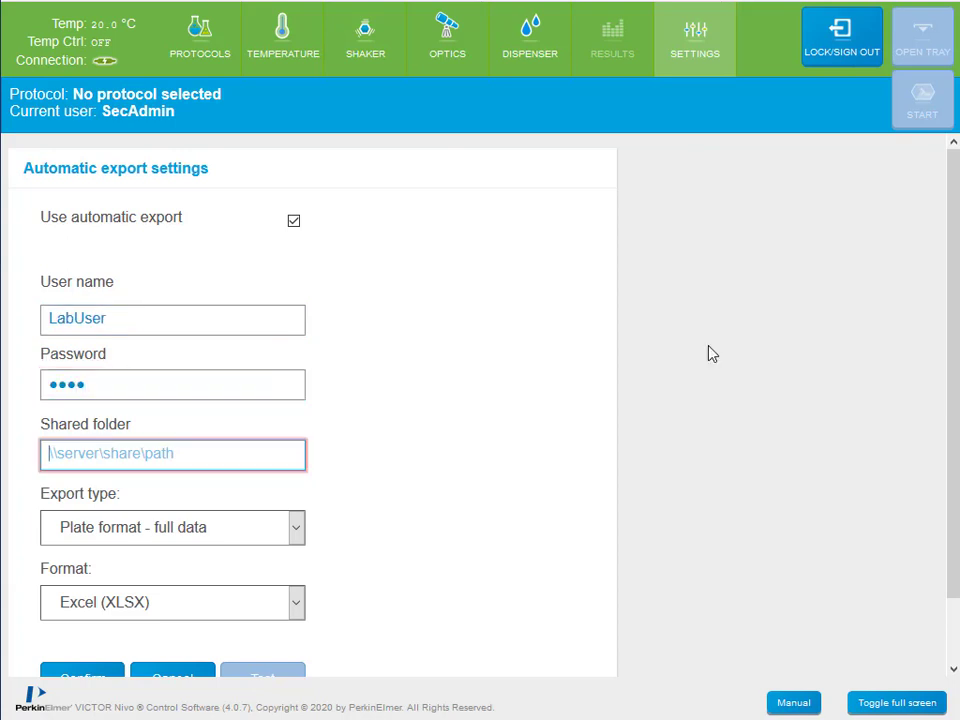
{"action": "key", "text": "ctrl+v"}
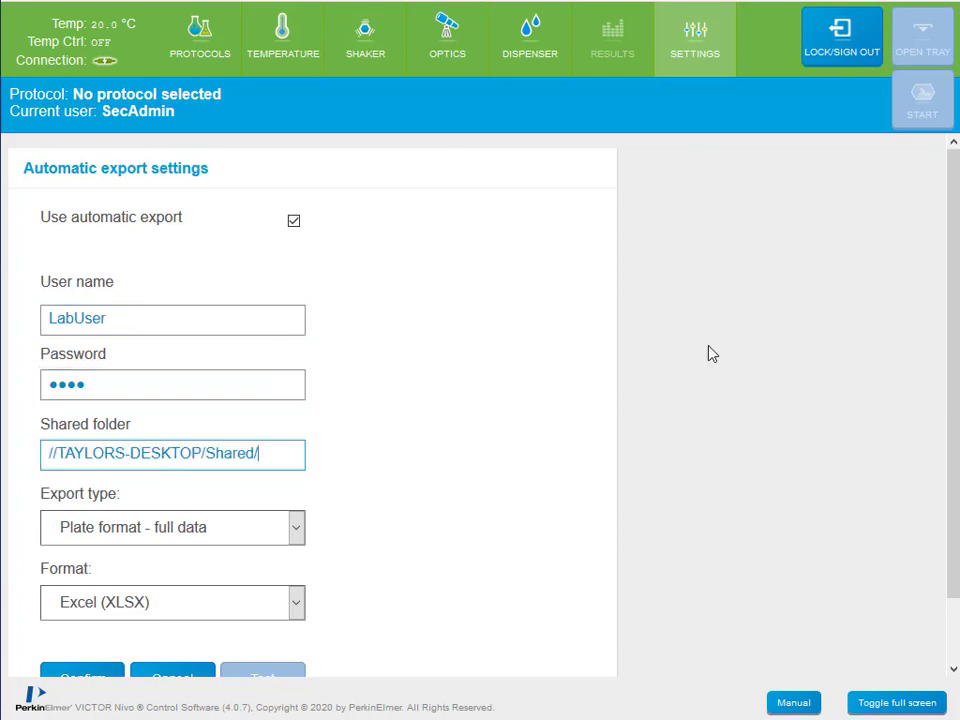
- Set the export type to Plate format - full data and the format to Excel (XLSX), and confirm the export settings
{"action": "scroll", "coordinate": [465, 401], "scroll_direction": "down", "scroll_amount": 2}
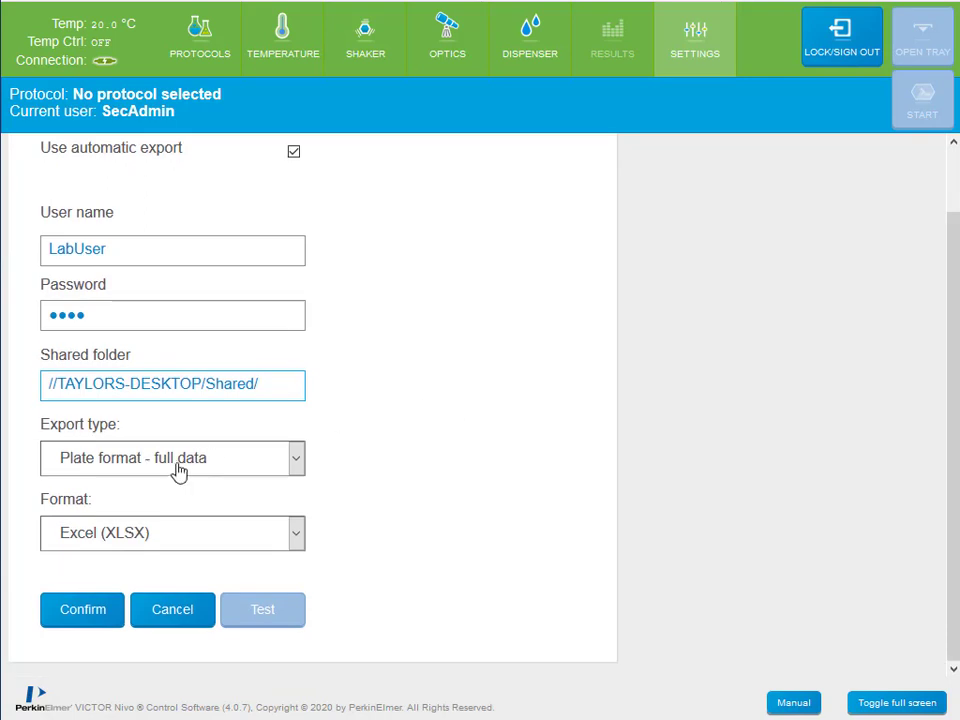
{"action": "left_click", "coordinate": [147, 473]}
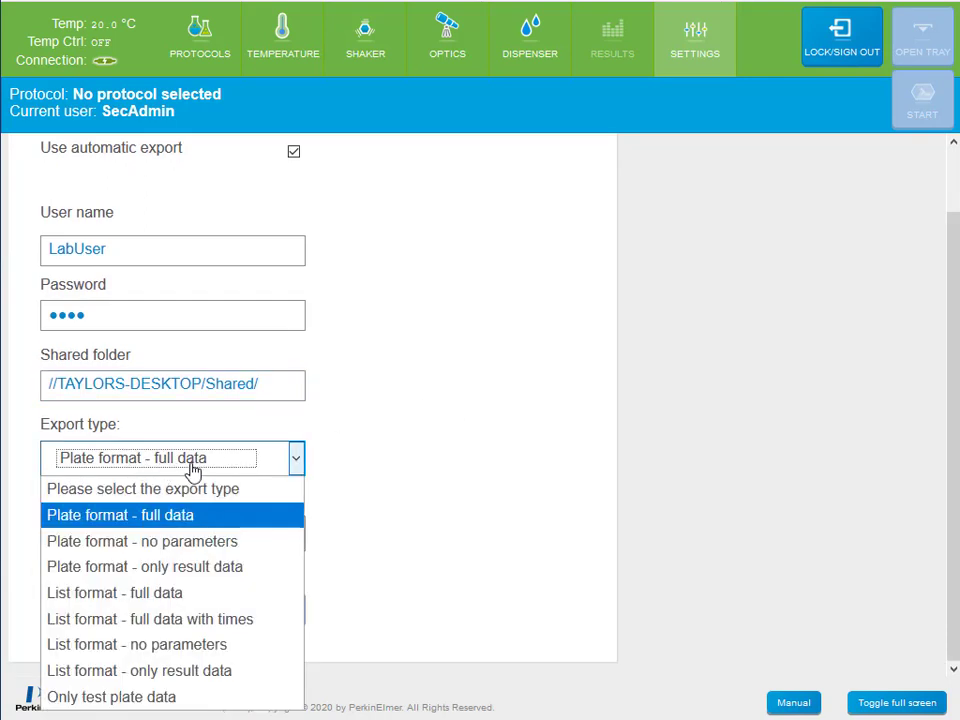
{"action": "left_click", "coordinate": [238, 519]}
{"action": "left_click", "coordinate": [255, 537]}
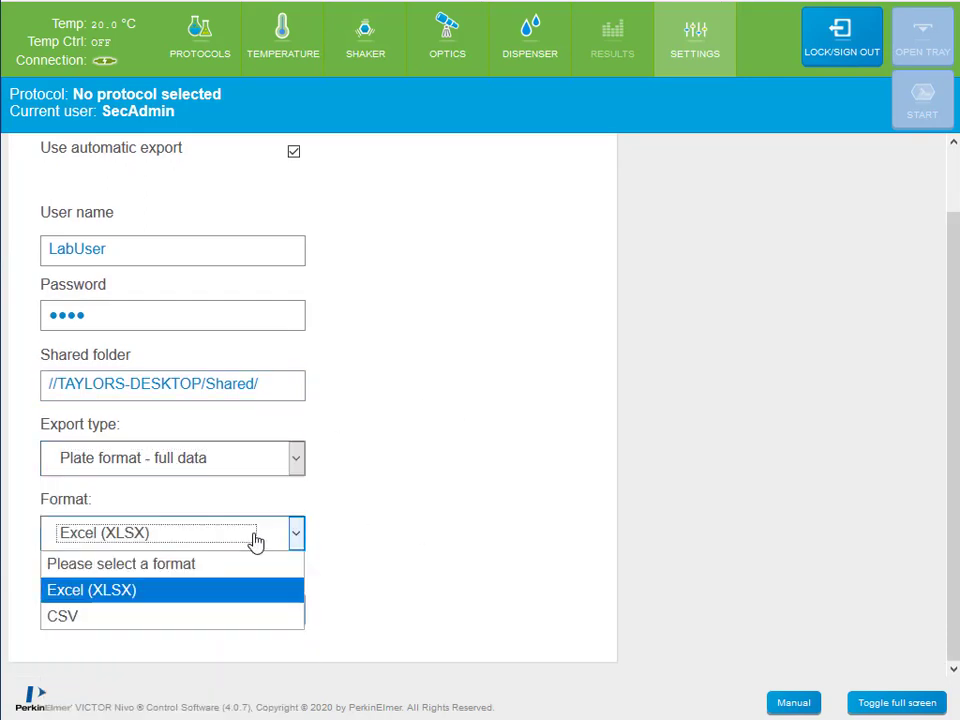
{"action": "left_click", "coordinate": [227, 592]}
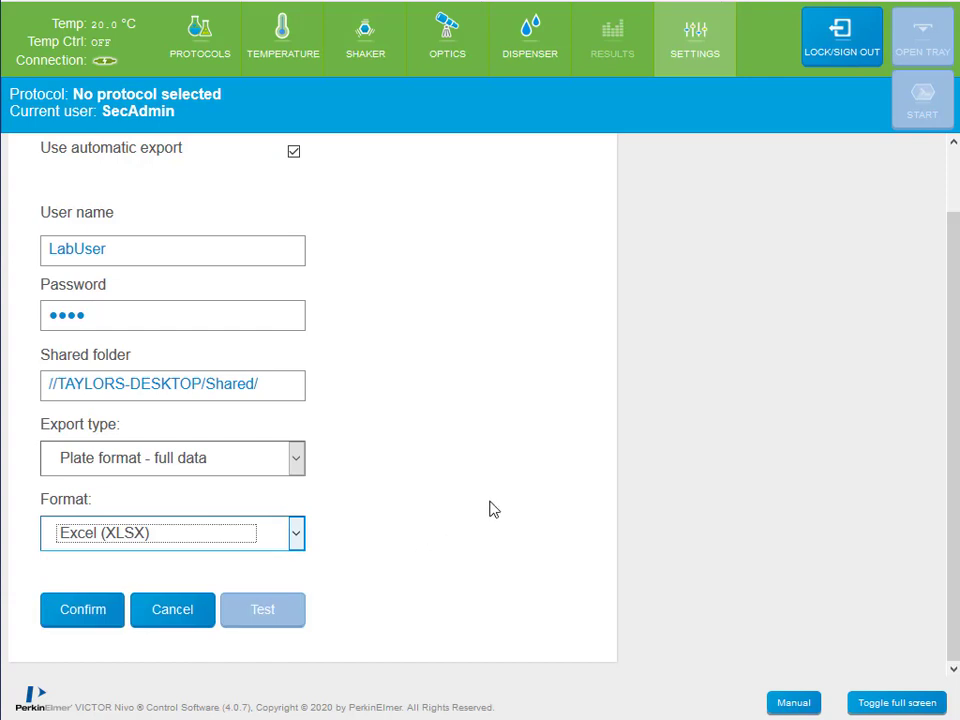
{"action": "left_click", "coordinate": [68, 622]}
{"action": "left_click", "coordinate": [251, 449]}
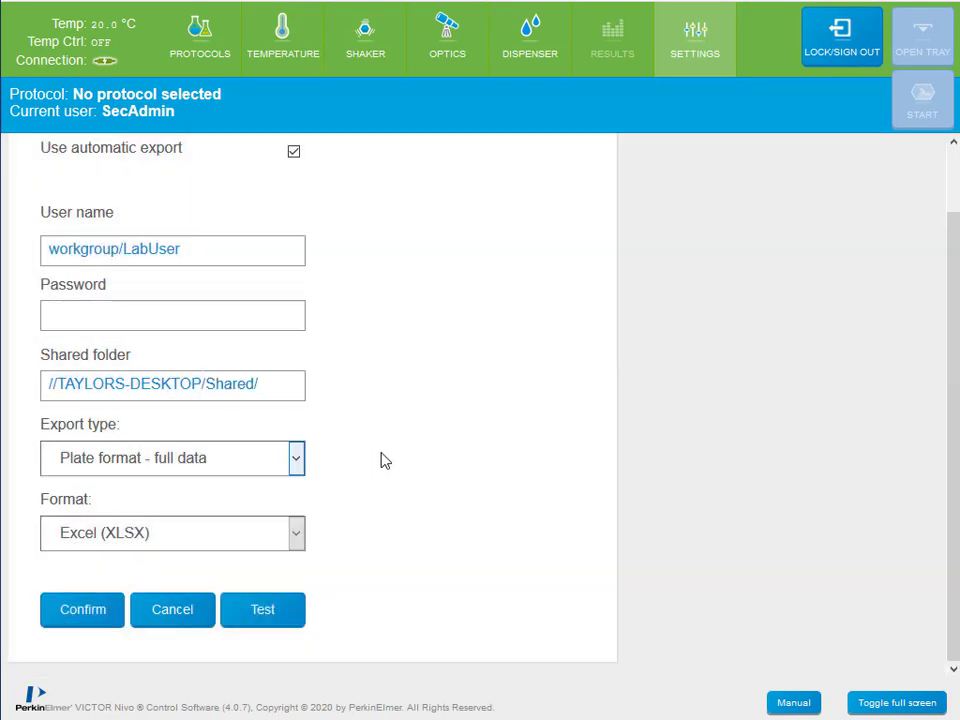
- Sign out of the SecAdmin session
{"action": "left_click", "coordinate": [840, 55]}
{"action": "left_click", "coordinate": [705, 373]}
{"action": "left_click", "coordinate": [257, 406]}
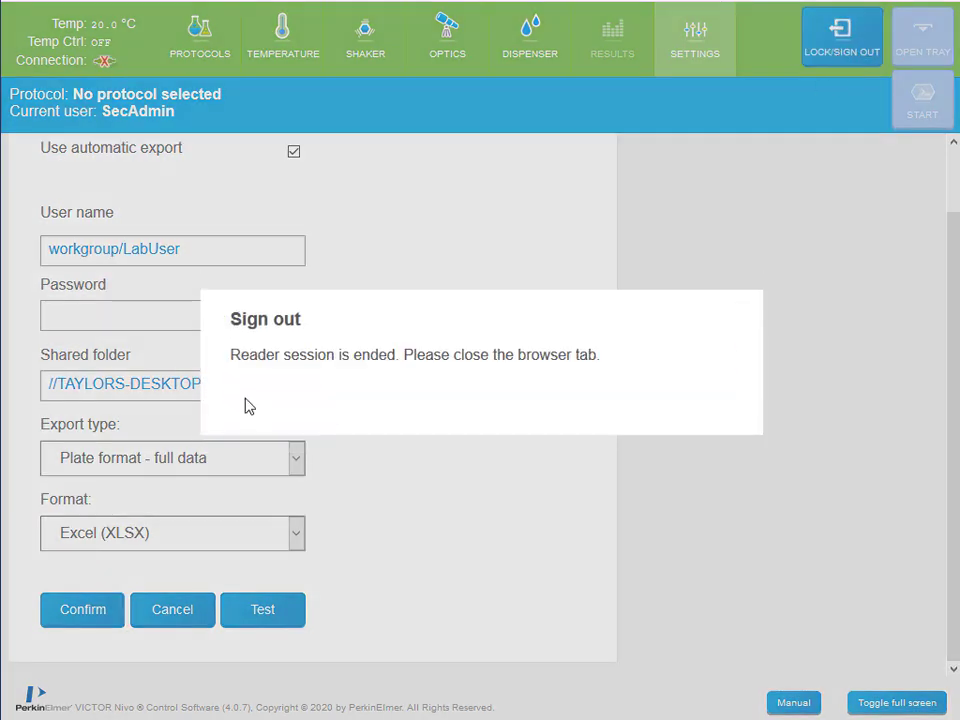
- Sign in to the Operator account with its password
{"action": "left_click", "coordinate": [724, 323]}
{"action": "left_click", "coordinate": [645, 386]}
{"action": "left_click", "coordinate": [606, 393]}
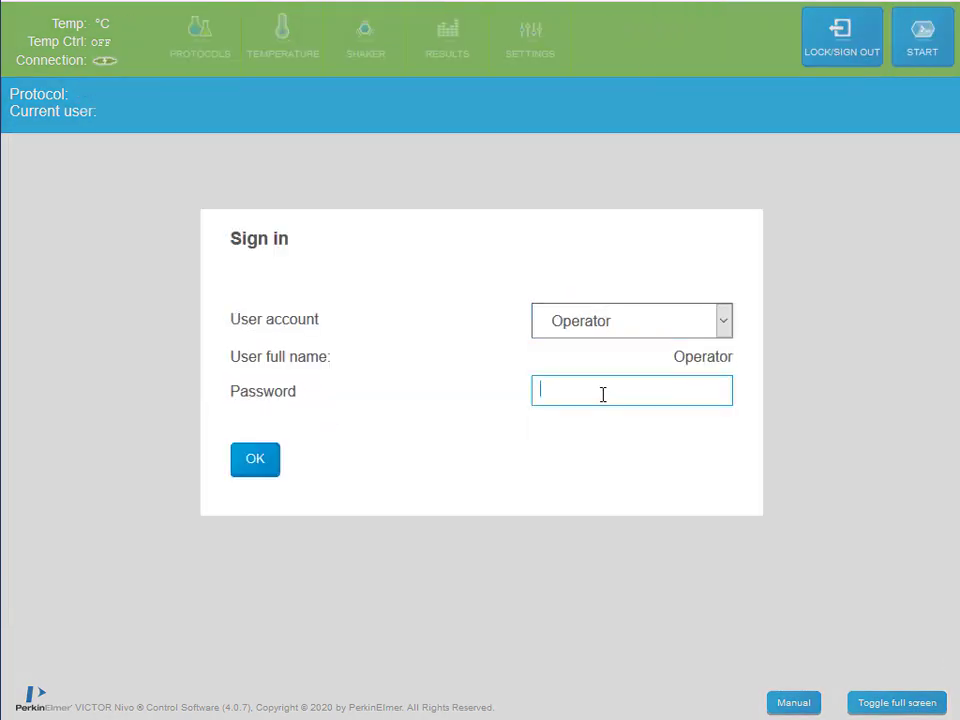
{"action": "type", "text": "********"}
{"action": "key", "text": "Return"}
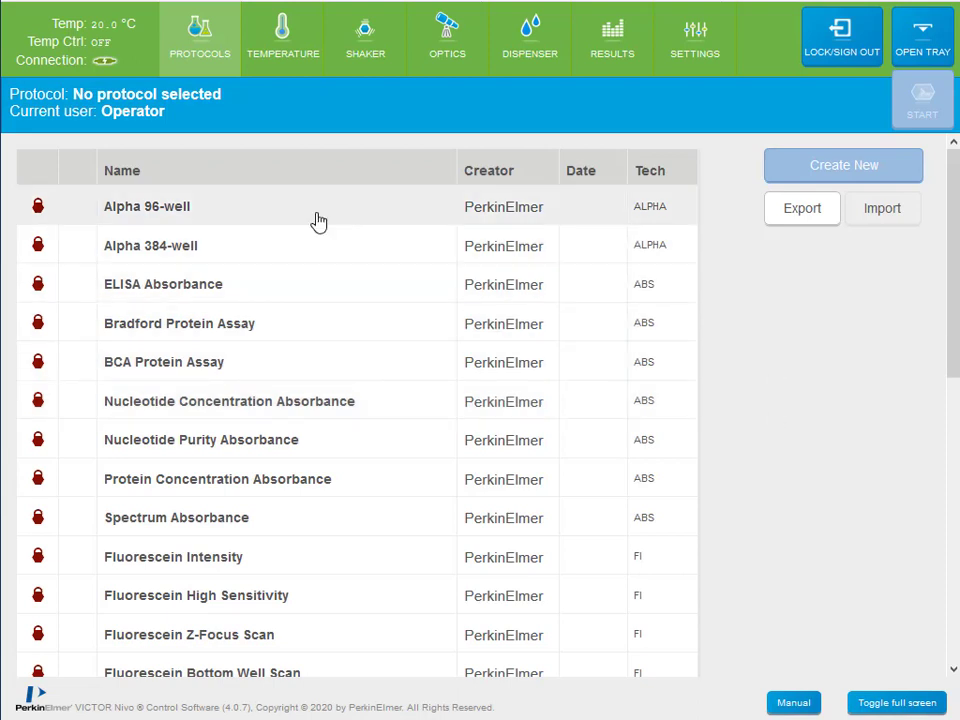
- Start a measurement with the Alpha 96-well protocol without a comment, and bring up the File Explorer window
{"action": "left_click", "coordinate": [318, 220]}
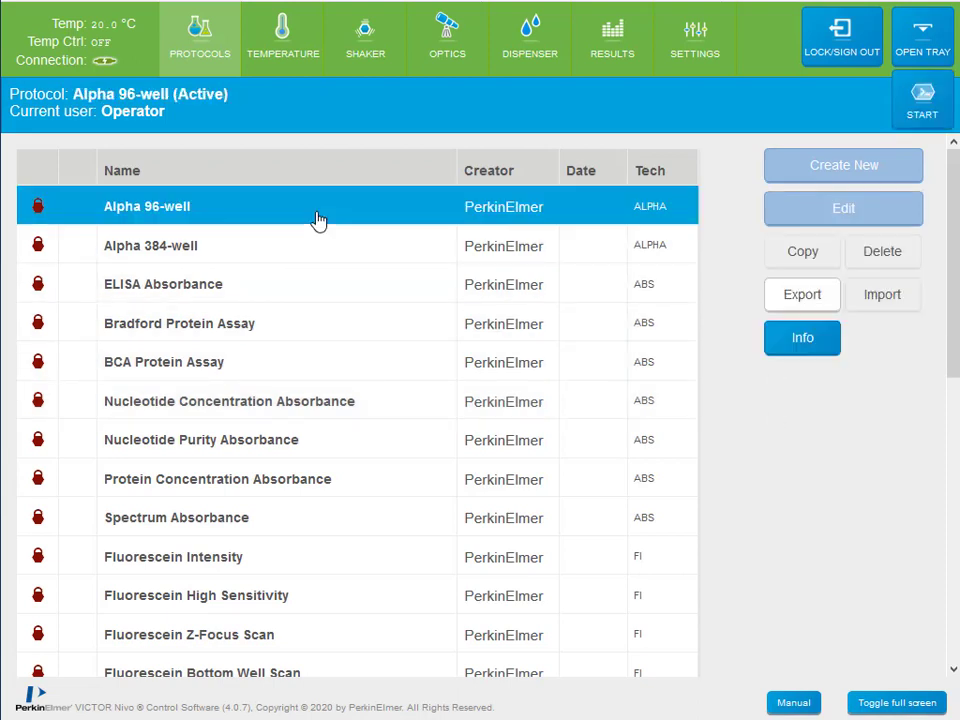
{"action": "left_click", "coordinate": [936, 118]}
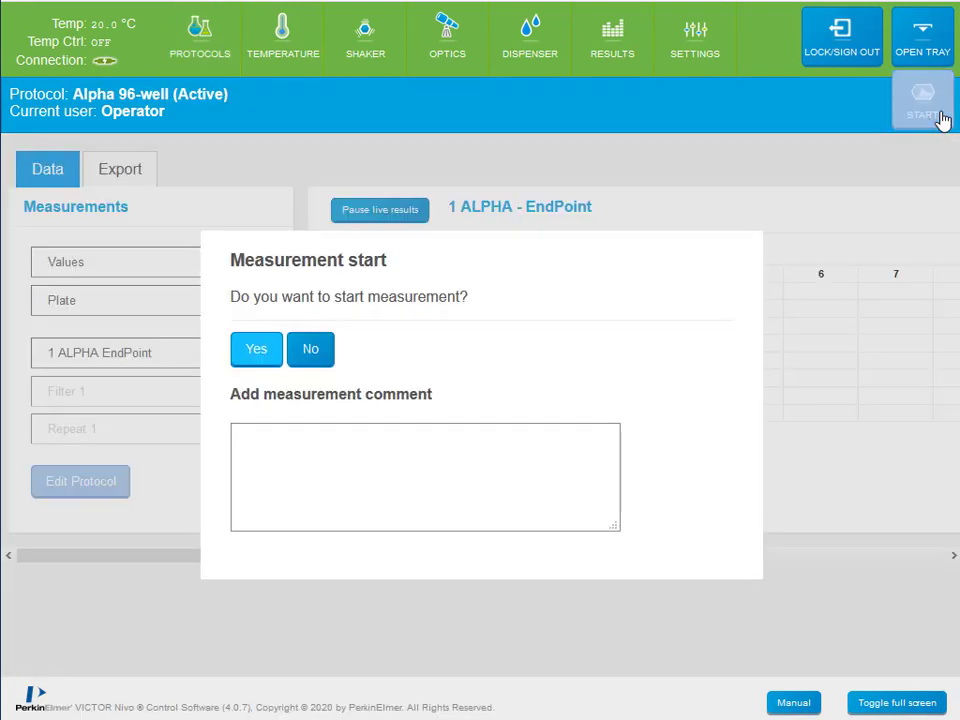
{"action": "left_click", "coordinate": [252, 337]}
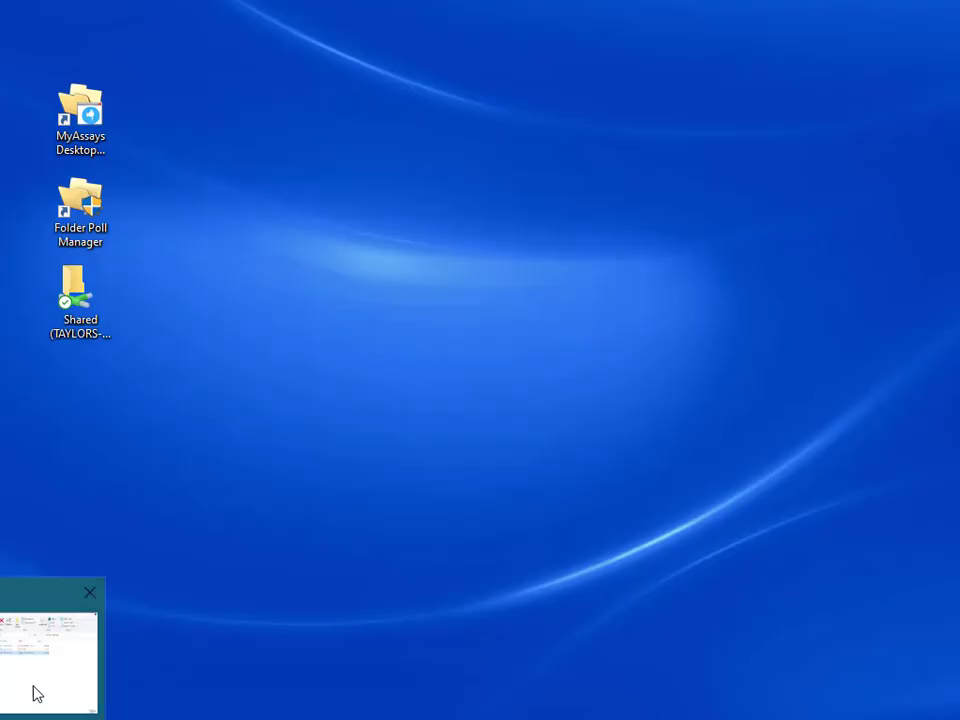
{"action": "left_click", "coordinate": [34, 692]}
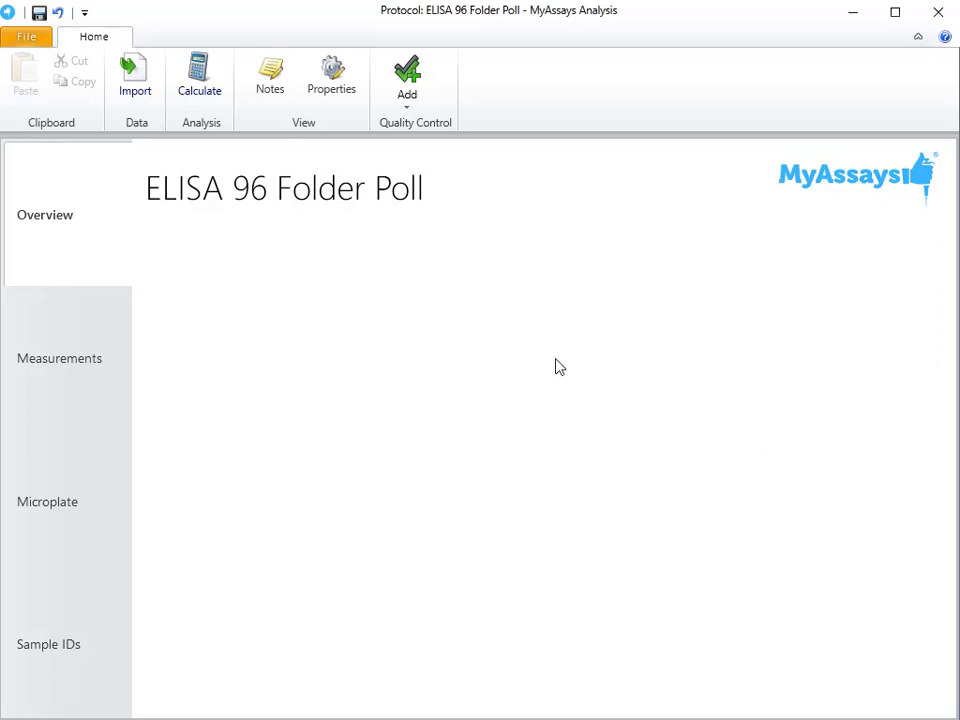
- In the MyAssays Analysis ELISA 96 Folder Poll protocol, begin a measurements import and choose Alpha 96-well_20200612_122037.xlsx from the shared folder
{"action": "left_click", "coordinate": [146, 99]}
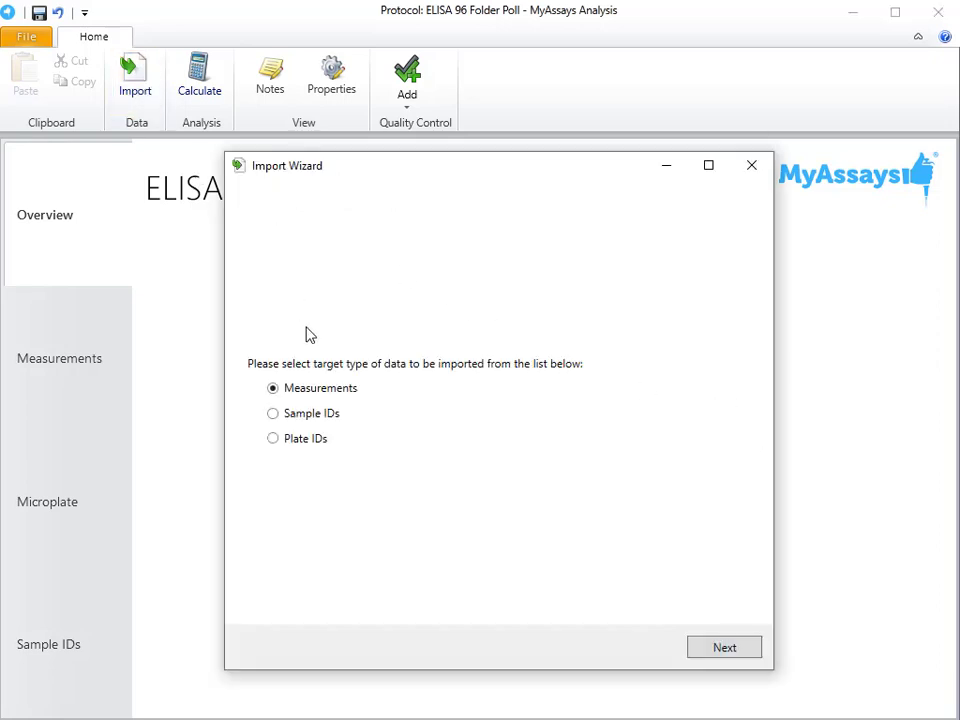
{"action": "left_click", "coordinate": [724, 648]}
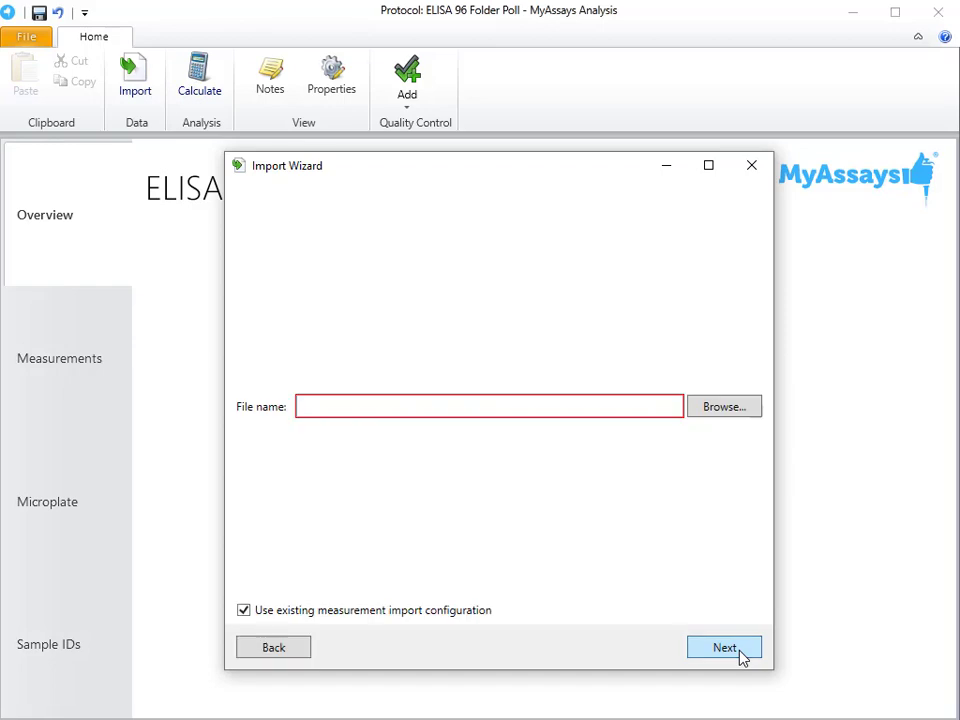
{"action": "left_click", "coordinate": [724, 407]}
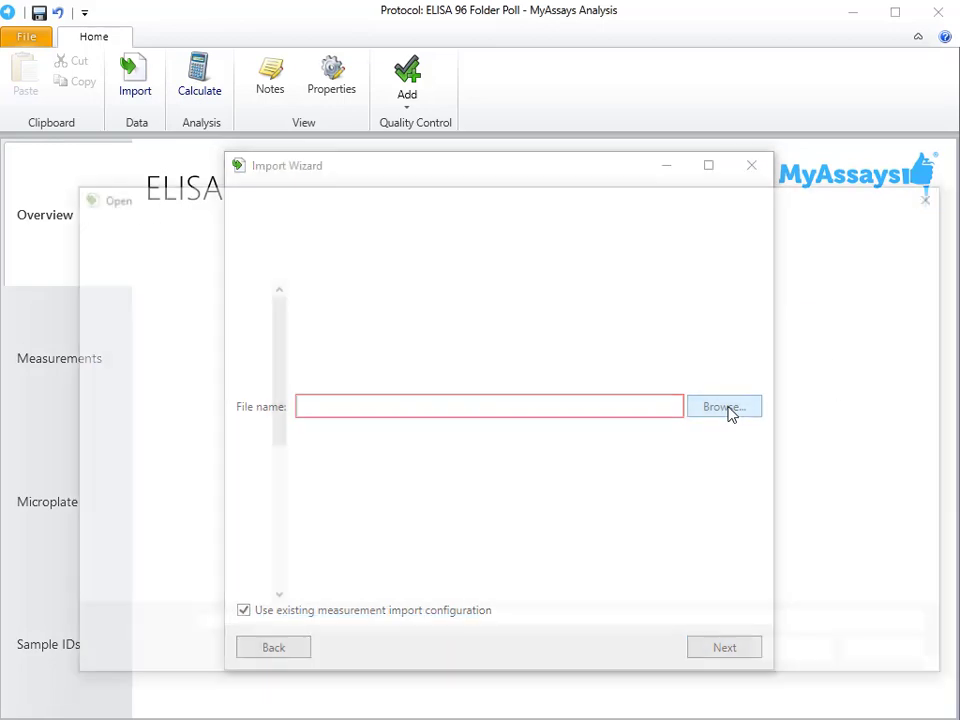
{"action": "left_click", "coordinate": [540, 316]}
{"action": "left_click", "coordinate": [800, 657]}
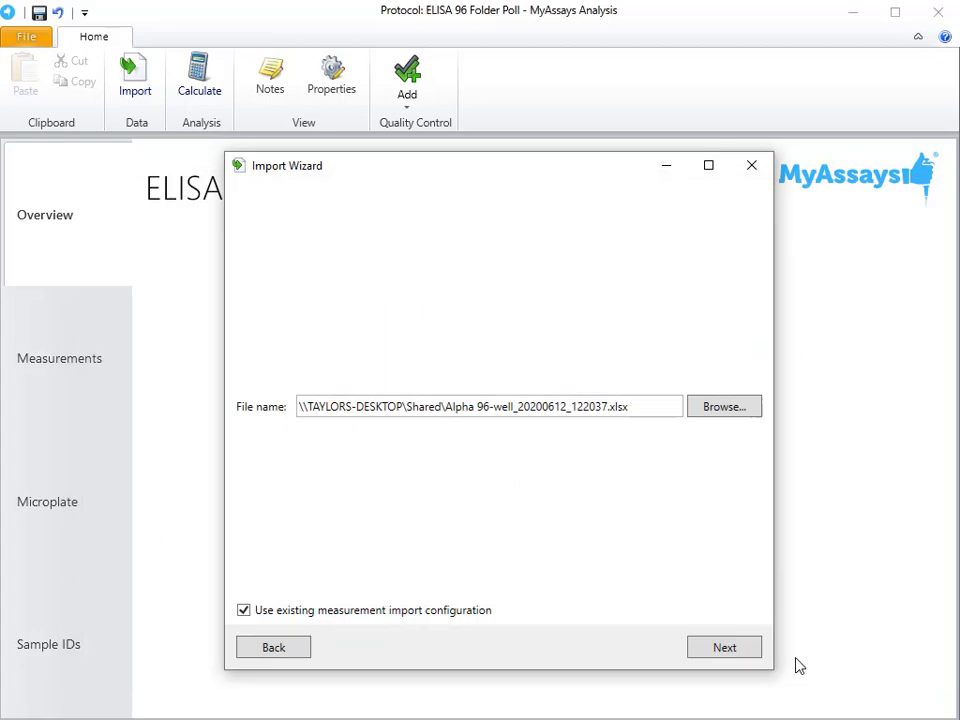
- Load the file with the existing import configuration and enable automatic launch of this protocol for new measurement files via Folder Poll
{"action": "left_click", "coordinate": [724, 646]}
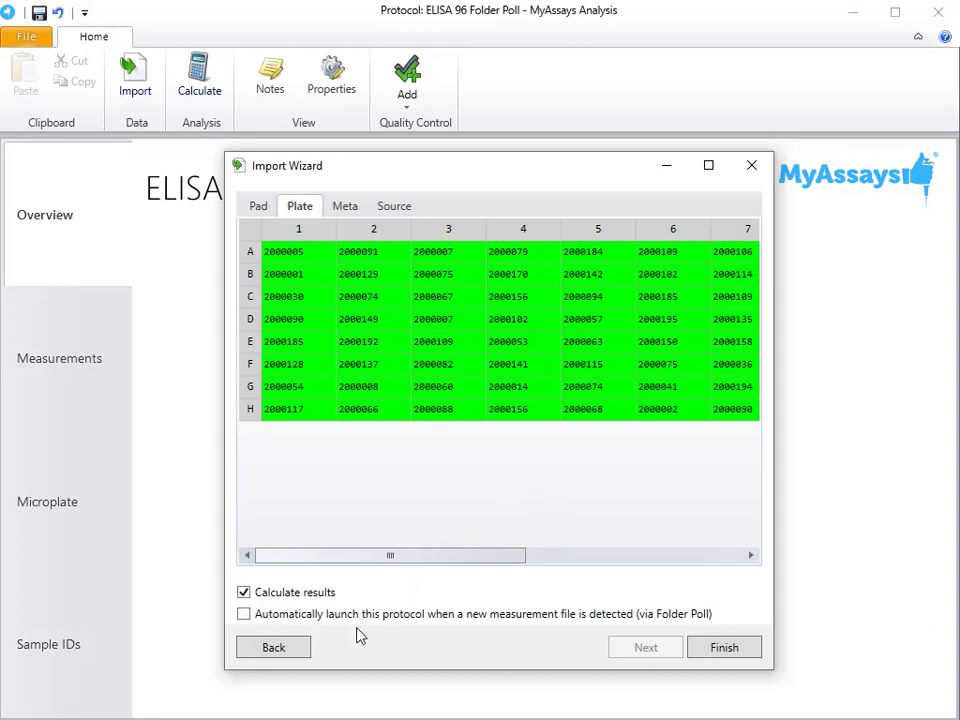
{"action": "left_click", "coordinate": [478, 616]}
{"action": "left_click", "coordinate": [640, 655]}
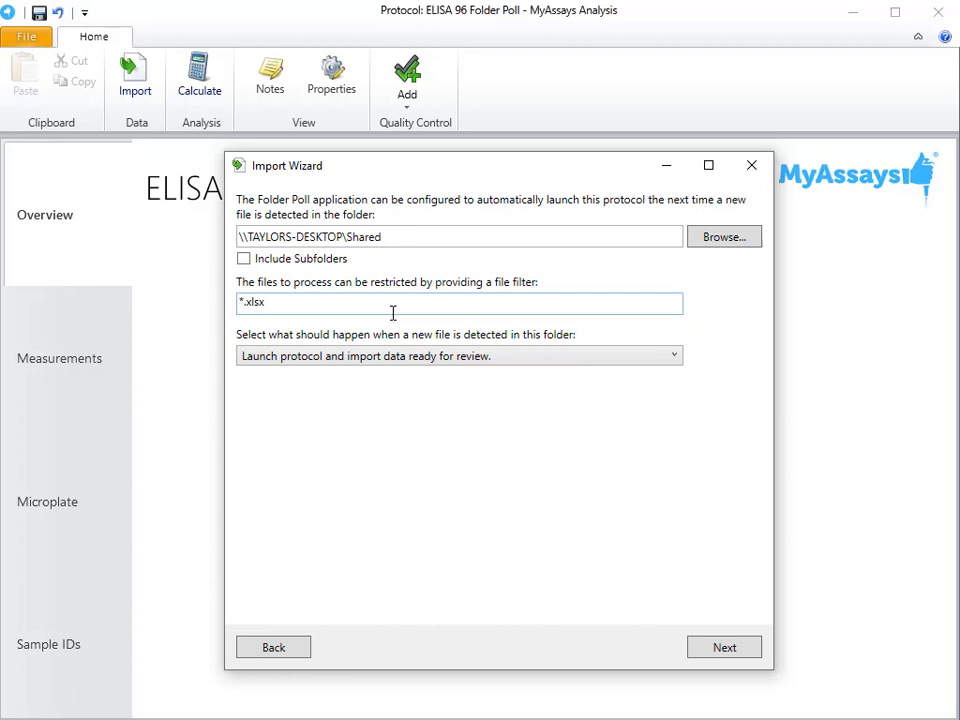
- Set the action for new files to launch the protocol, import data, calculate results, create and open XLSX, then exit
{"action": "left_click", "coordinate": [548, 363]}
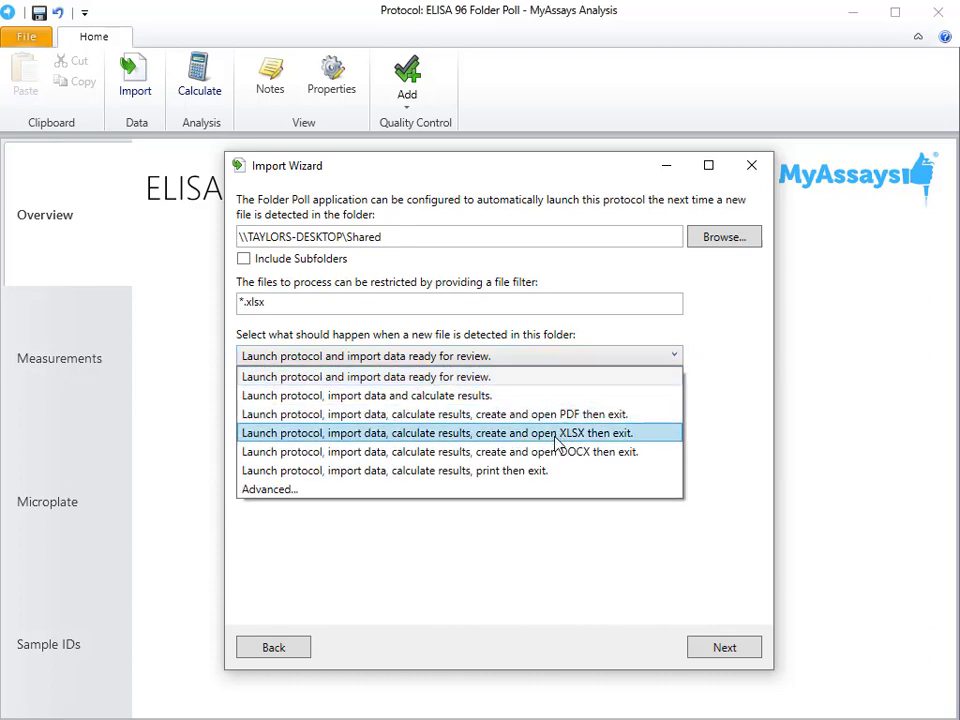
{"action": "left_click", "coordinate": [598, 489]}
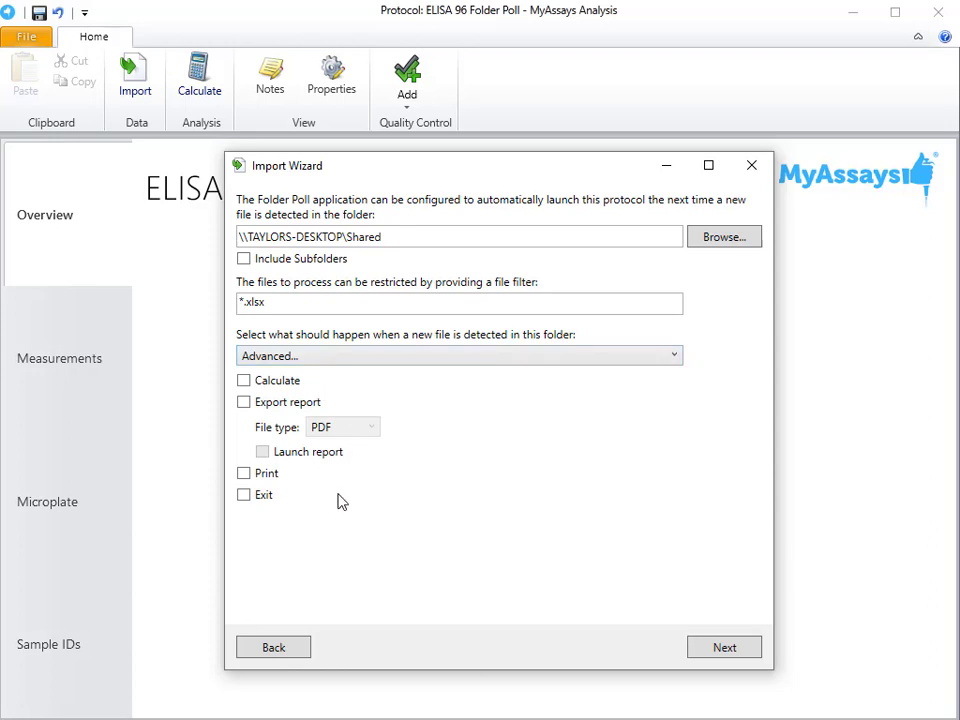
{"action": "left_click", "coordinate": [393, 357]}
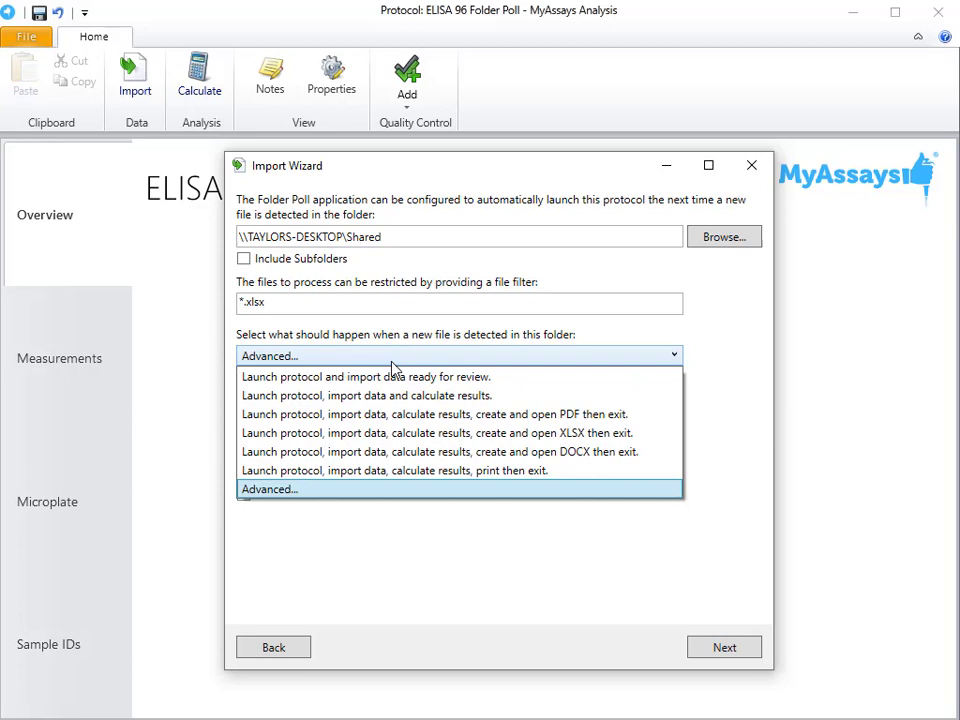
{"action": "left_click", "coordinate": [647, 440]}
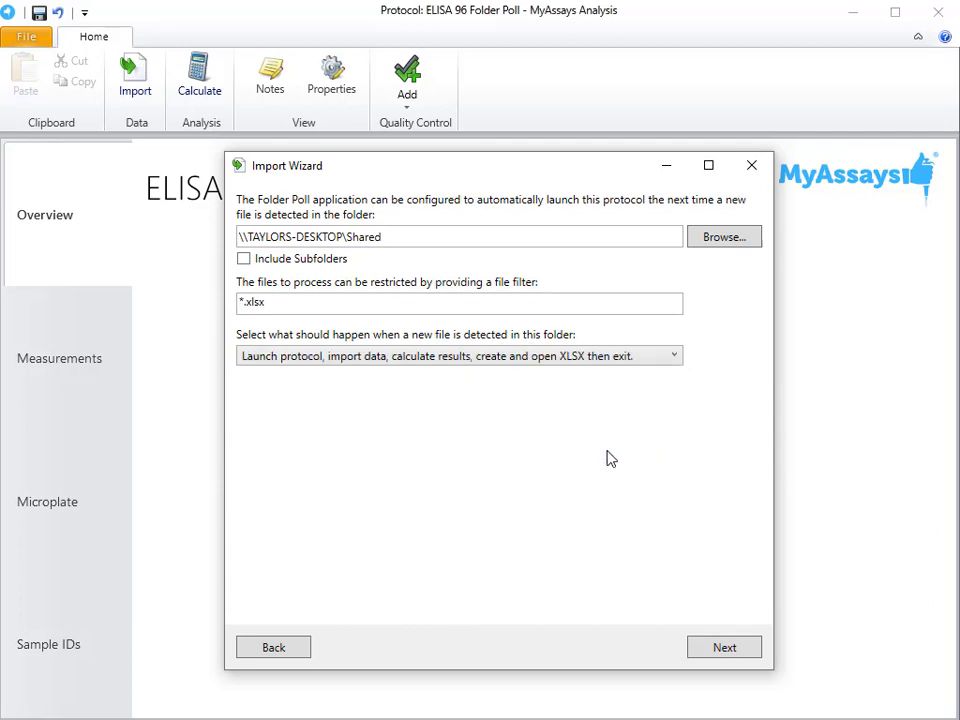
- Finish the import wizard with immediate import of Alpha 96-well_20200612_122037.xlsx for analysis, and close the results window
{"action": "left_click", "coordinate": [724, 647]}
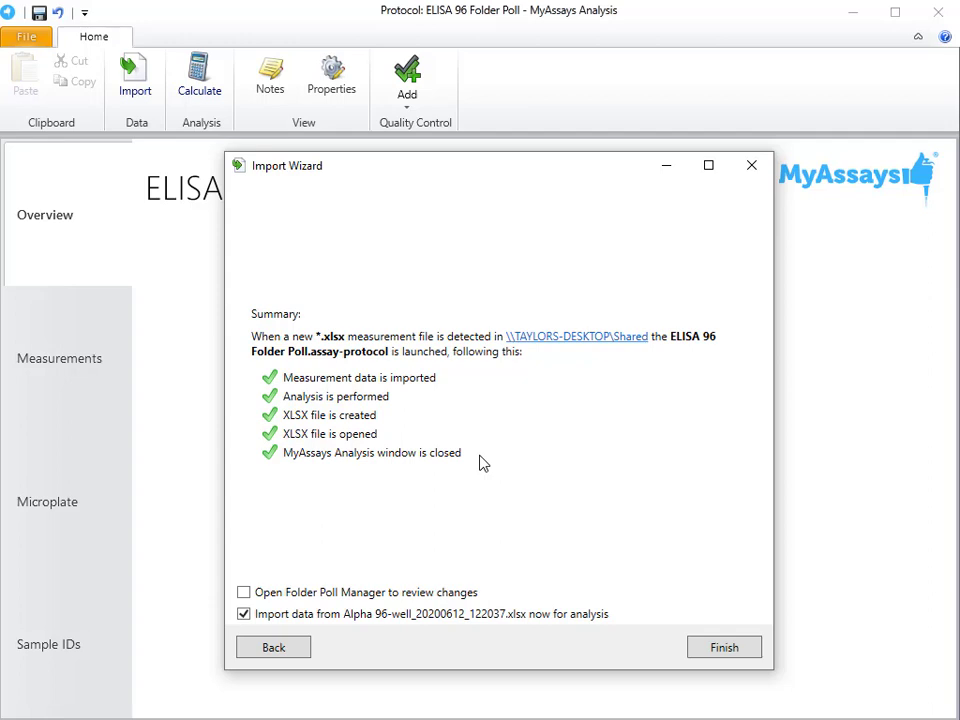
{"action": "left_click", "coordinate": [699, 651]}
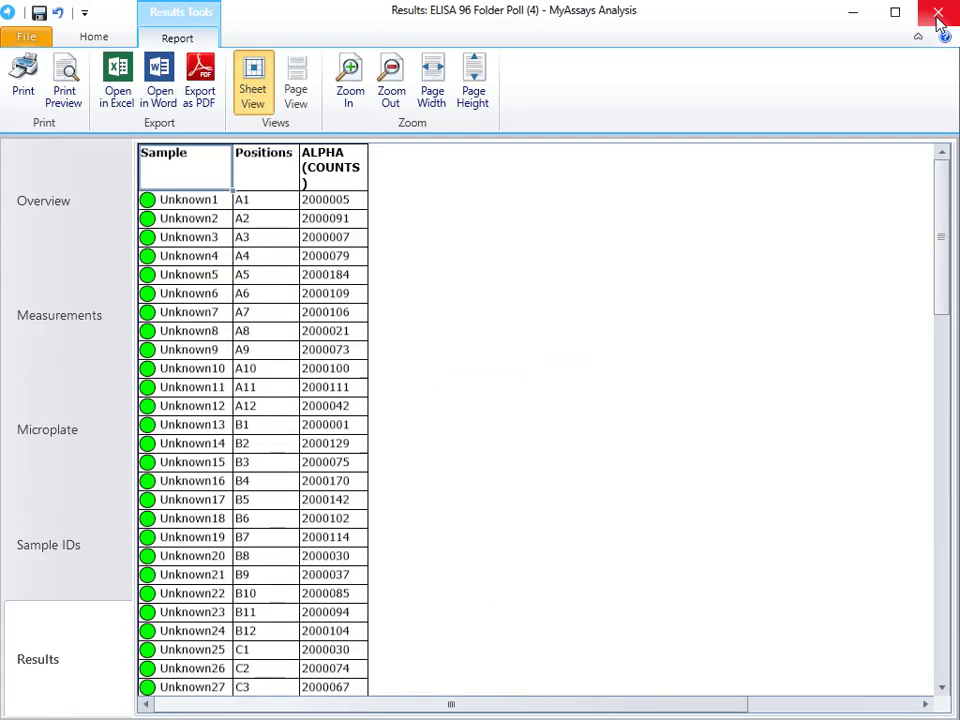
{"action": "left_click", "coordinate": [938, 14]}
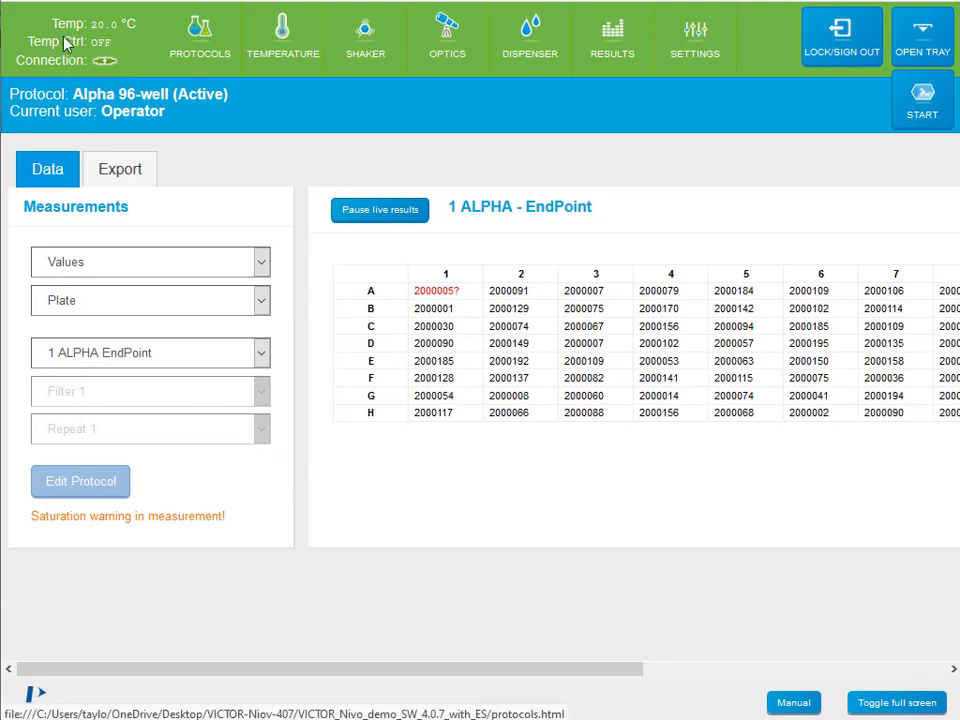
- In the VICTOR Nivo software, start another Alpha 96-well measurement without adding a comment
{"action": "left_click", "coordinate": [192, 45]}
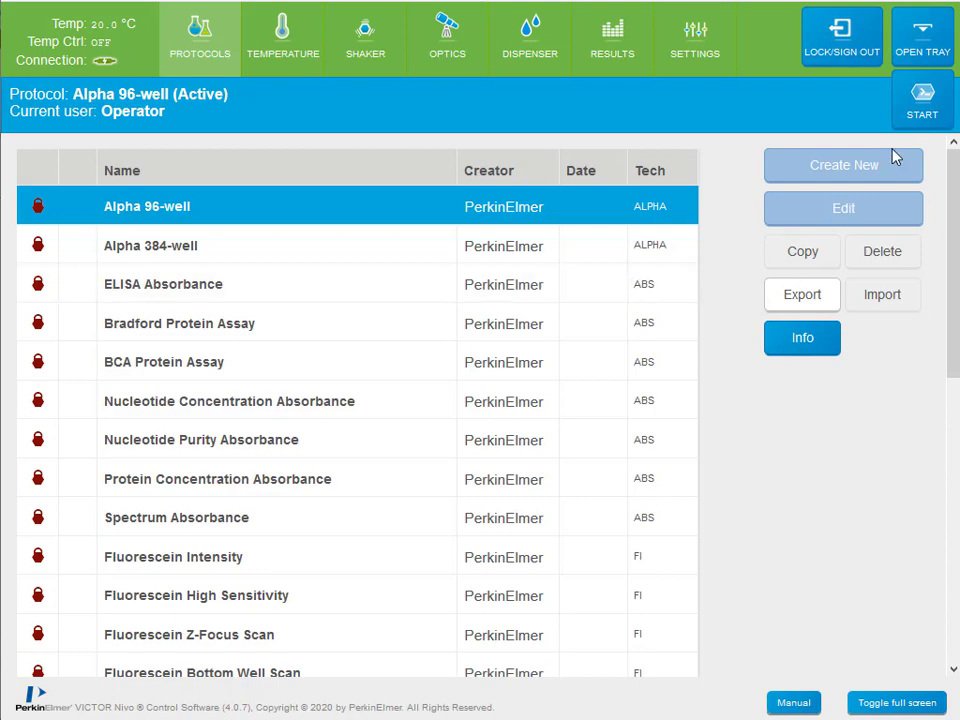
{"action": "left_click", "coordinate": [938, 106]}
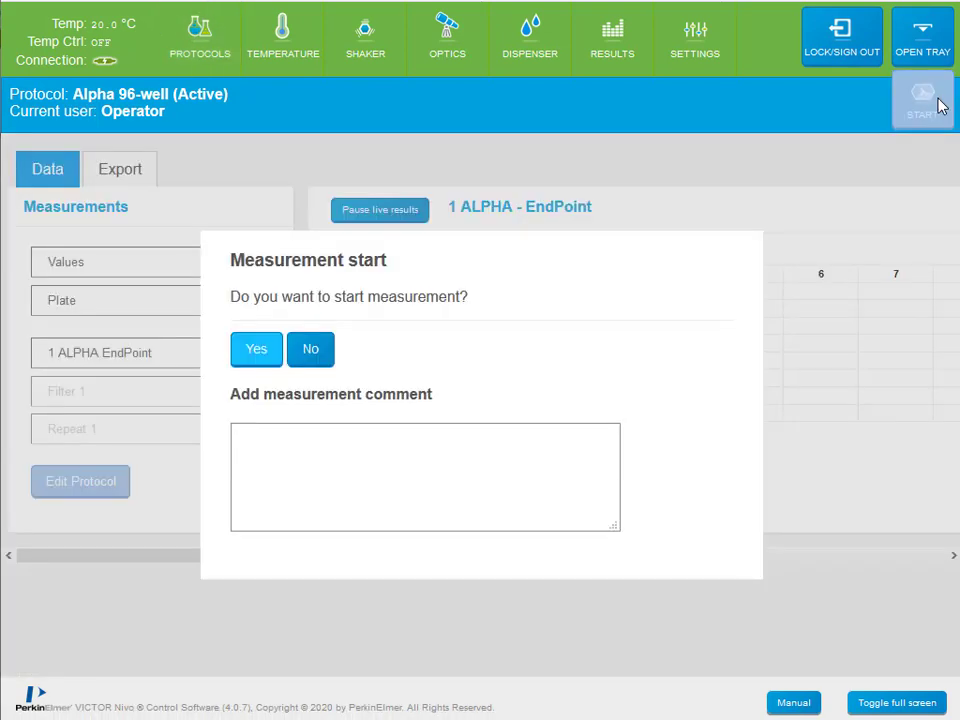
{"action": "left_click", "coordinate": [254, 360]}
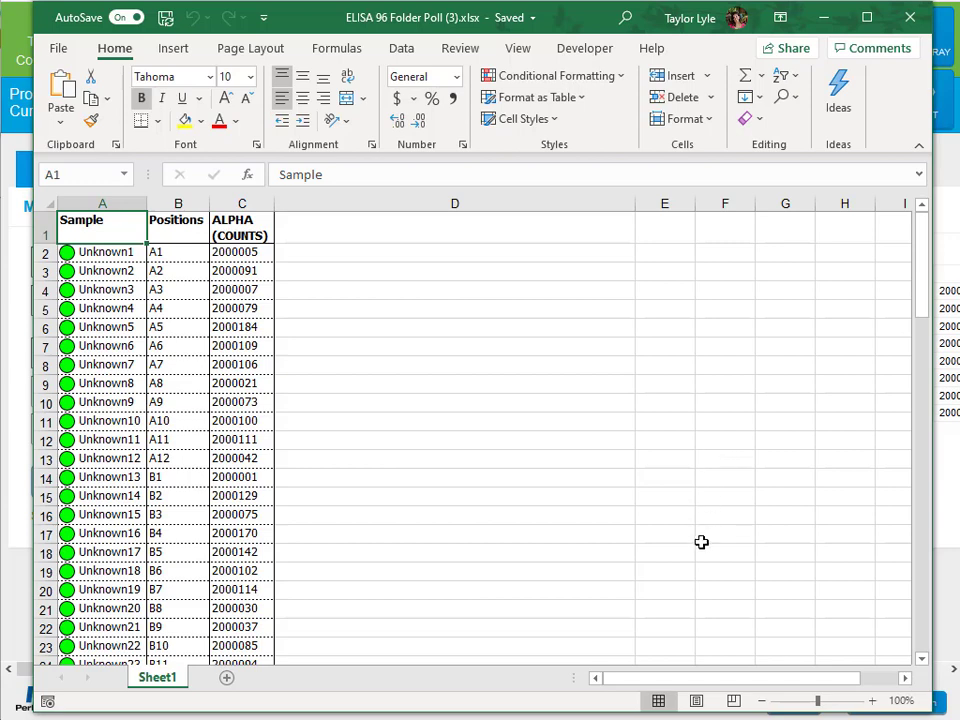
- In MyAssays Explorer, preview the ELISA 96 Folder Poll (6) results and the ELISA 96 Folder Poll (4).xlsx report, and minimize the window
{"action": "left_click", "coordinate": [645, 719]}
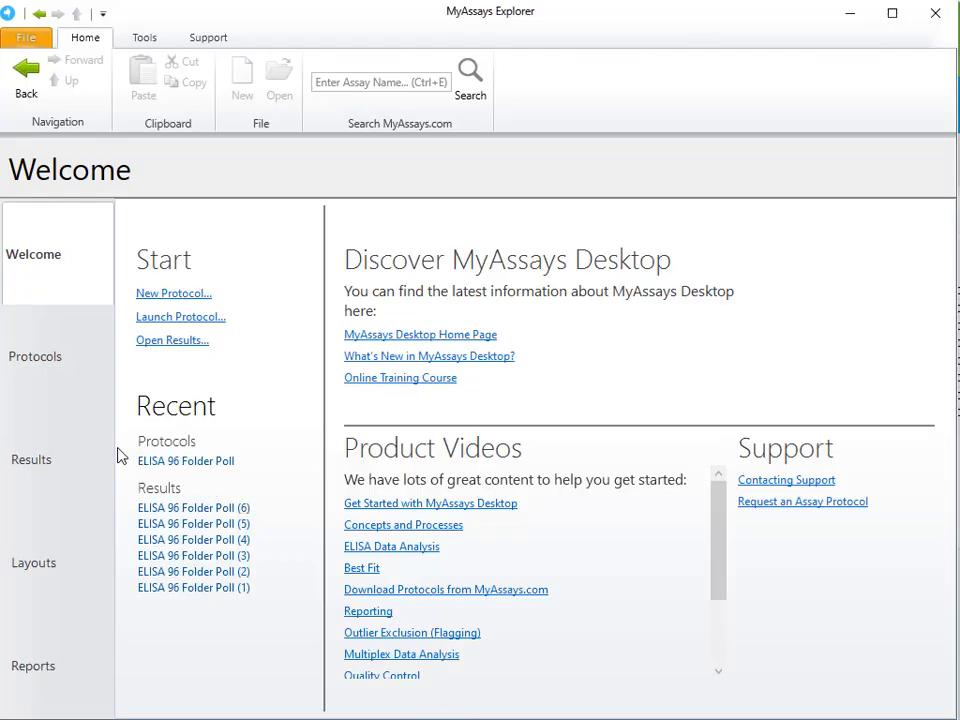
{"action": "left_click", "coordinate": [68, 465]}
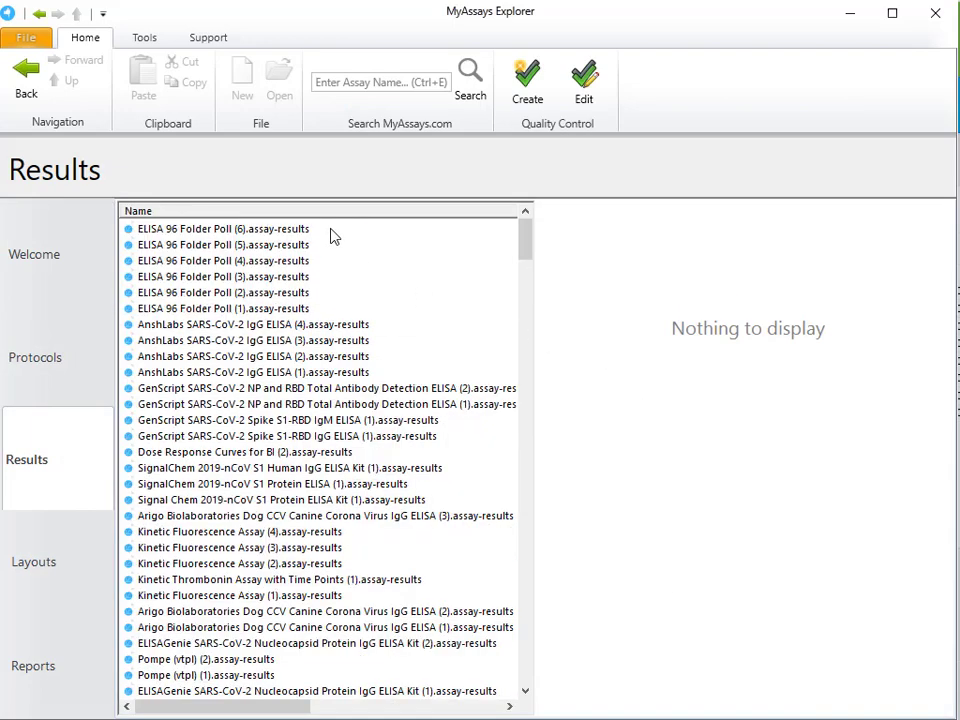
{"action": "left_click", "coordinate": [285, 230]}
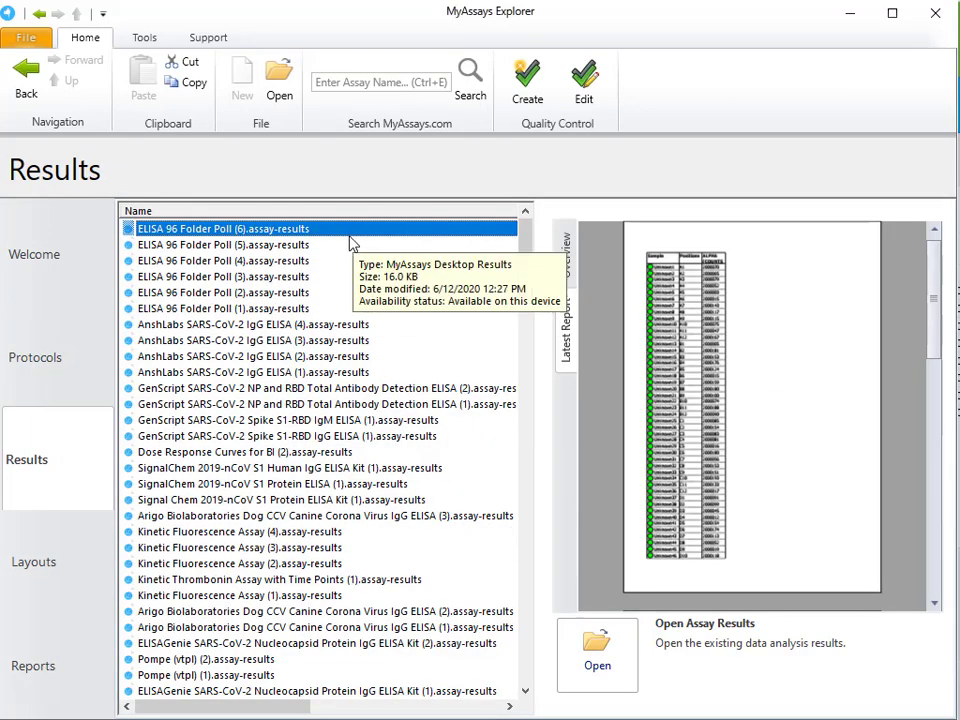
{"action": "left_click", "coordinate": [80, 683]}
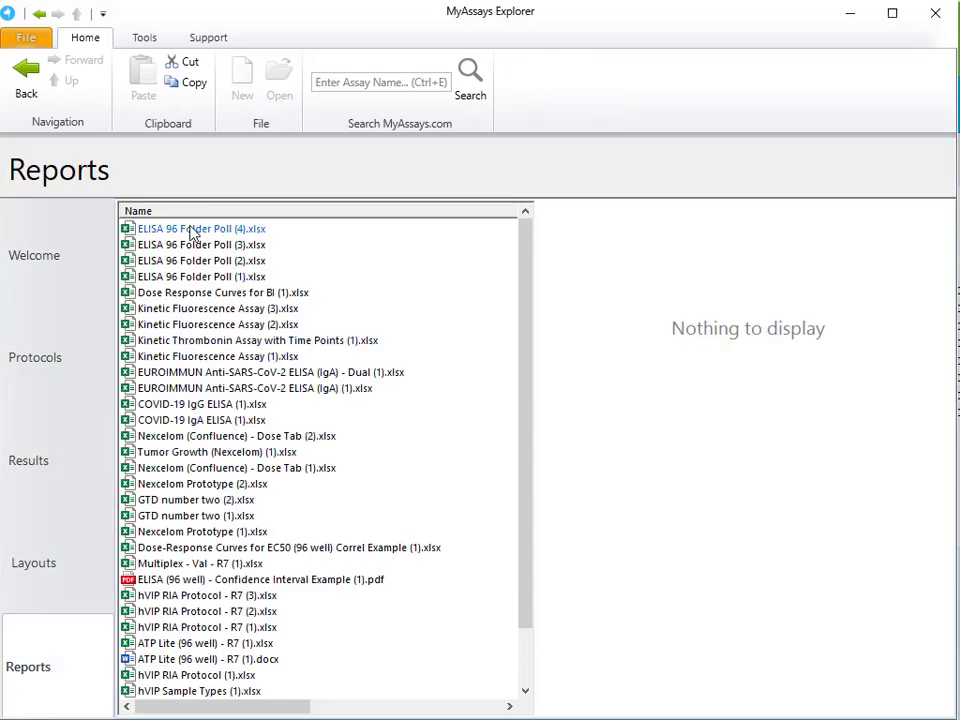
{"action": "left_click", "coordinate": [193, 231]}
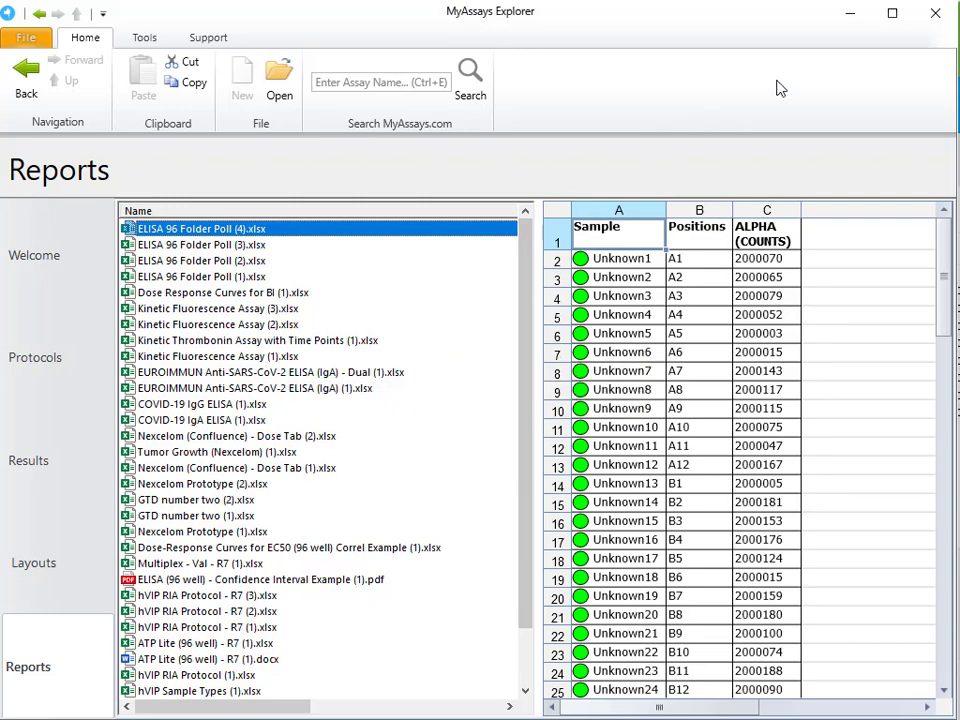
{"action": "left_click", "coordinate": [847, 14]}
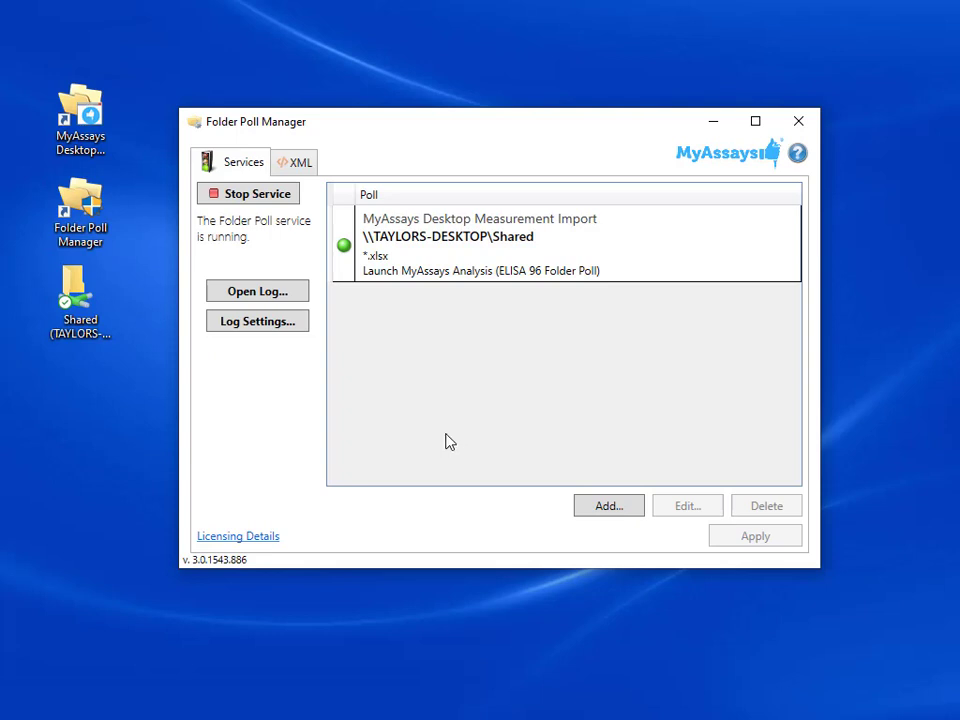
- In Folder Poll Manager, review the general, operations and impersonation settings of the MyAssays Desktop Measurement Import poll, and close its configuration without changes
{"action": "left_click", "coordinate": [703, 244]}
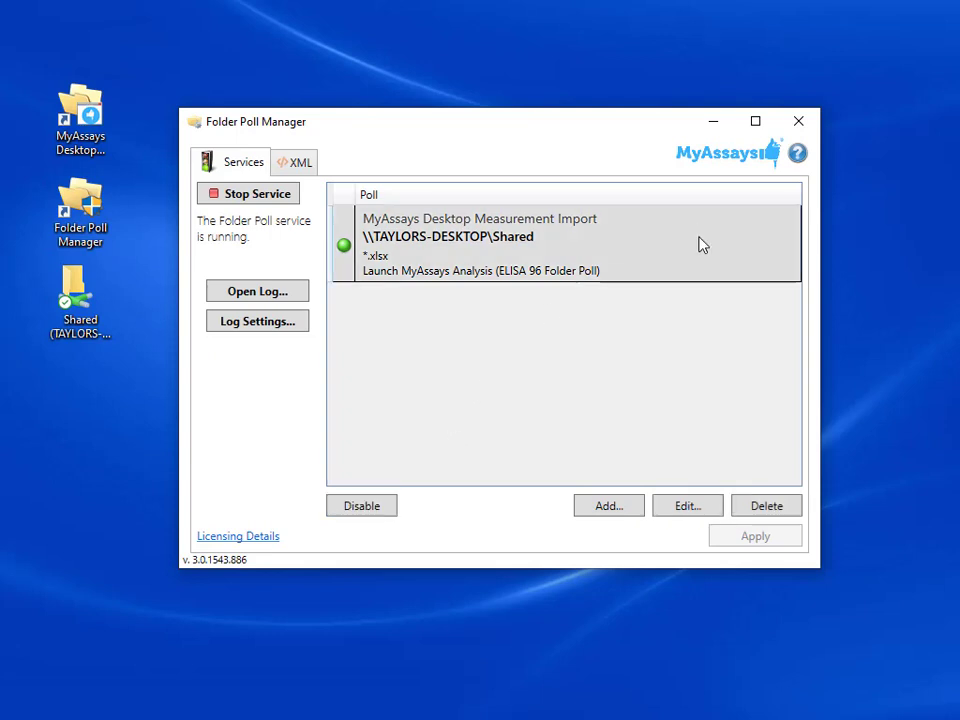
{"action": "left_click", "coordinate": [706, 518]}
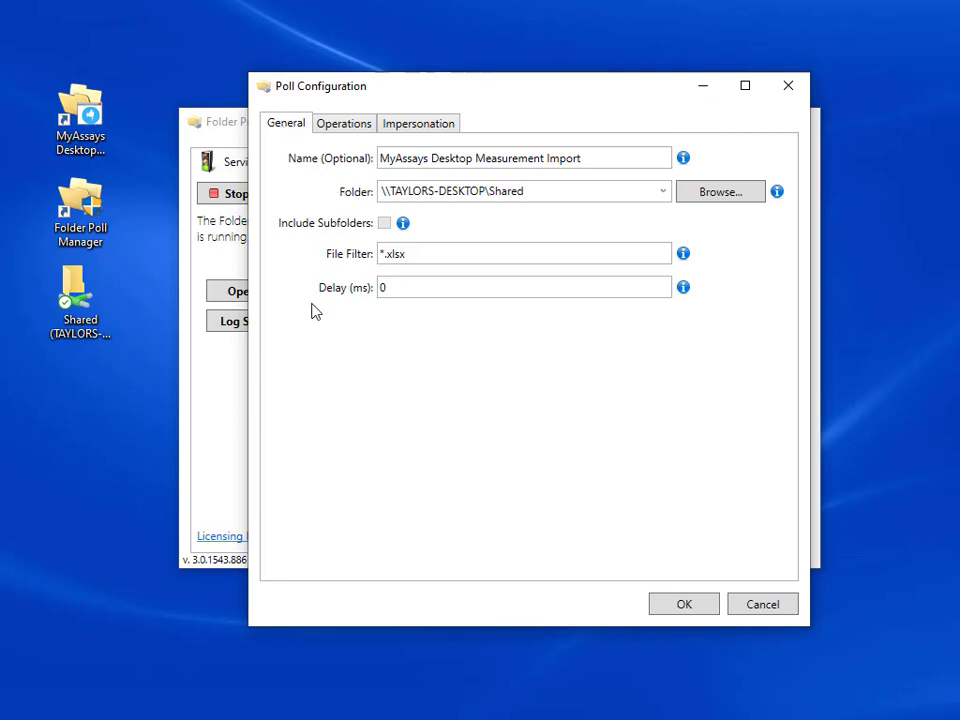
{"action": "left_click", "coordinate": [352, 131]}
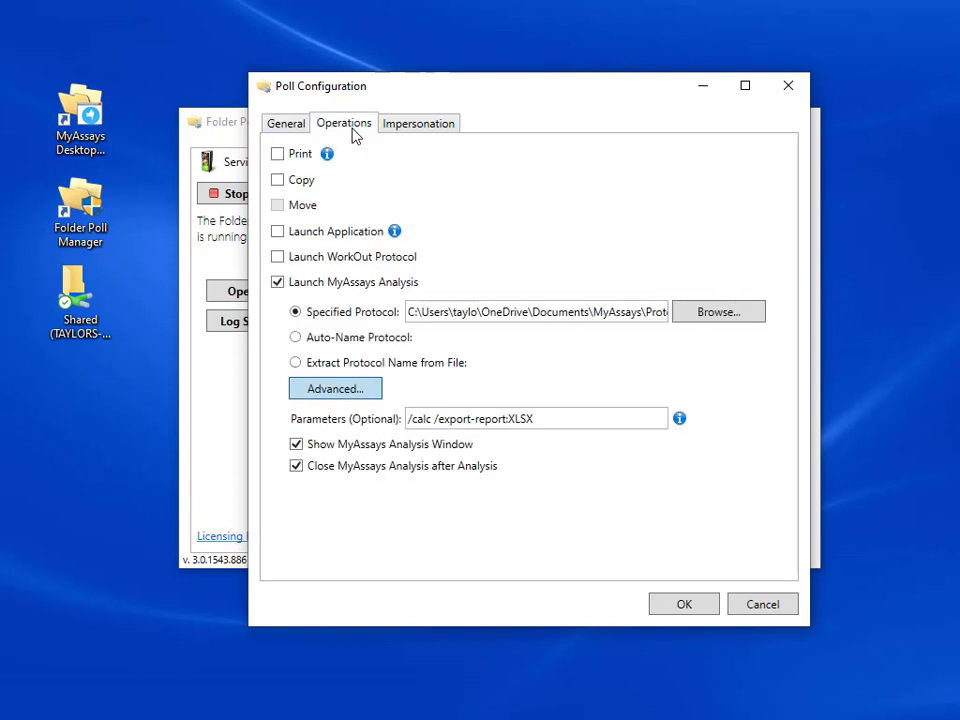
{"action": "left_click", "coordinate": [396, 130]}
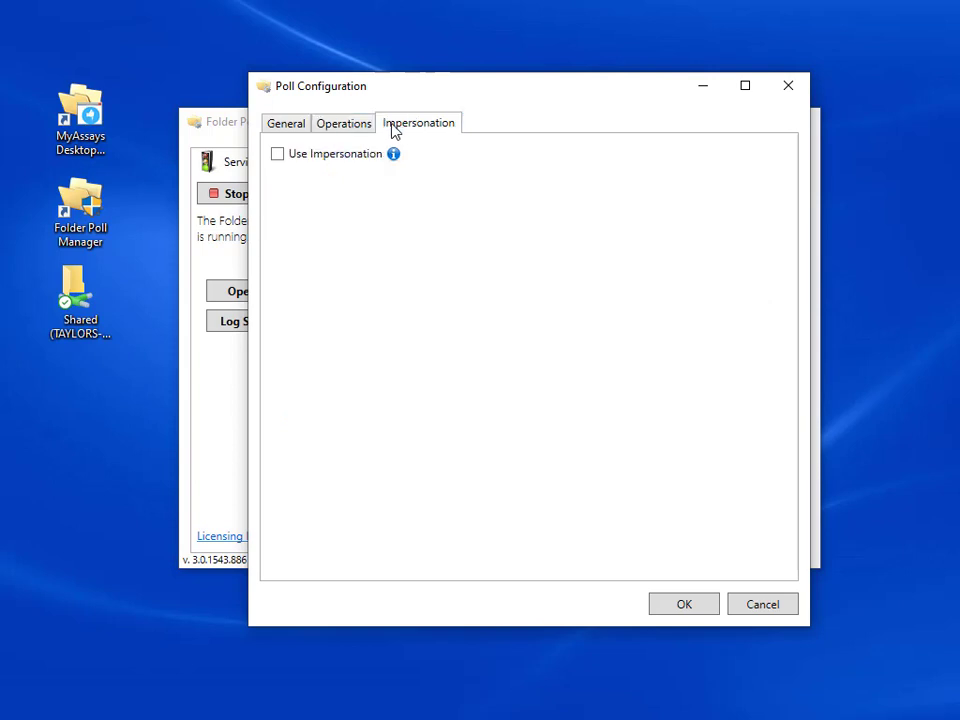
{"action": "left_click", "coordinate": [338, 128]}
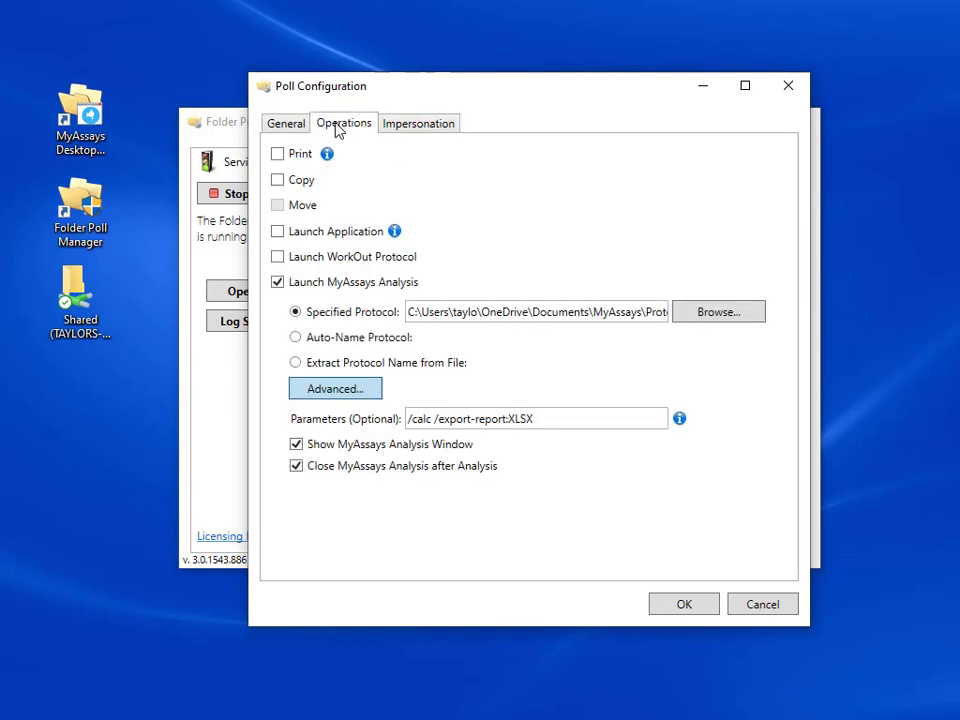
{"action": "left_click", "coordinate": [788, 87]}
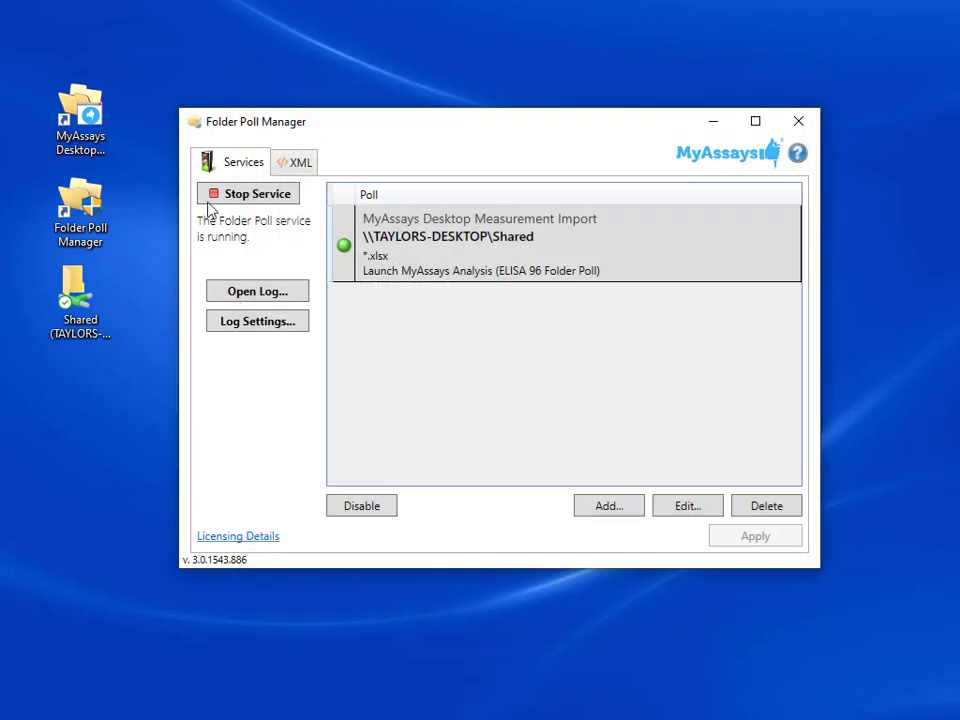